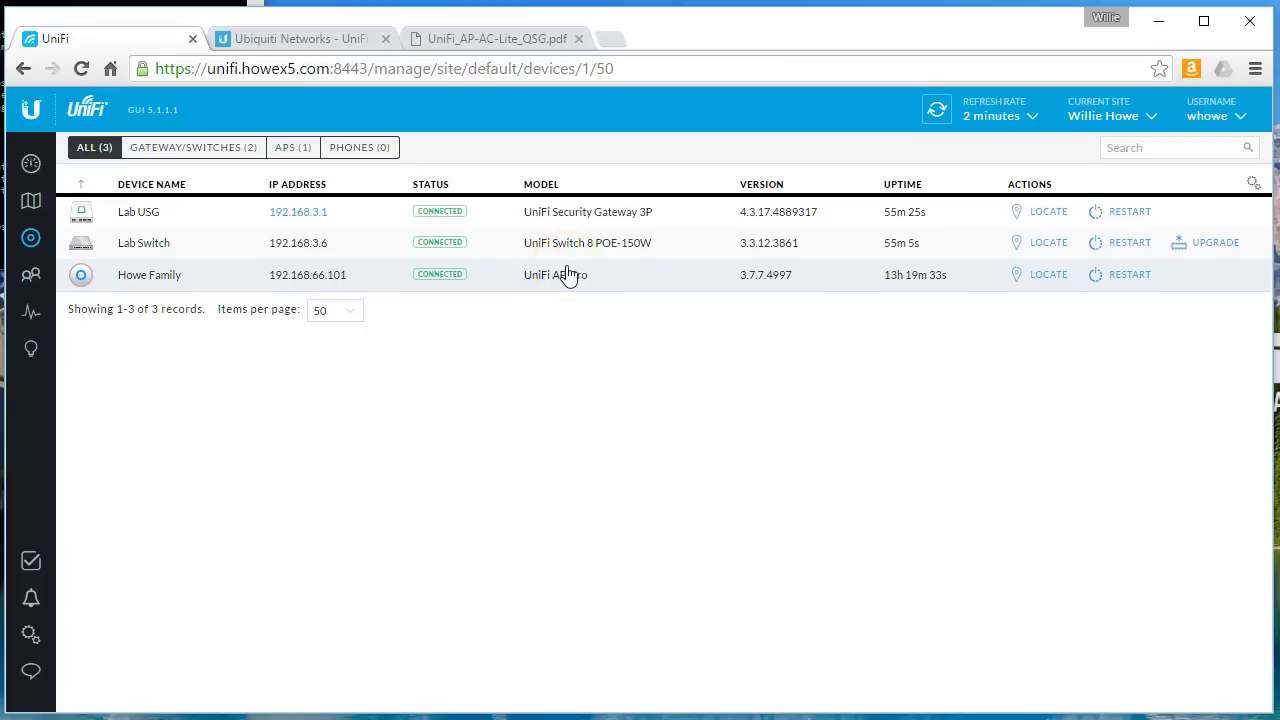
Step: Set the PoE mode of Port 3 on the Lab Switch to 24V Passive and apply the change
click(529, 285)
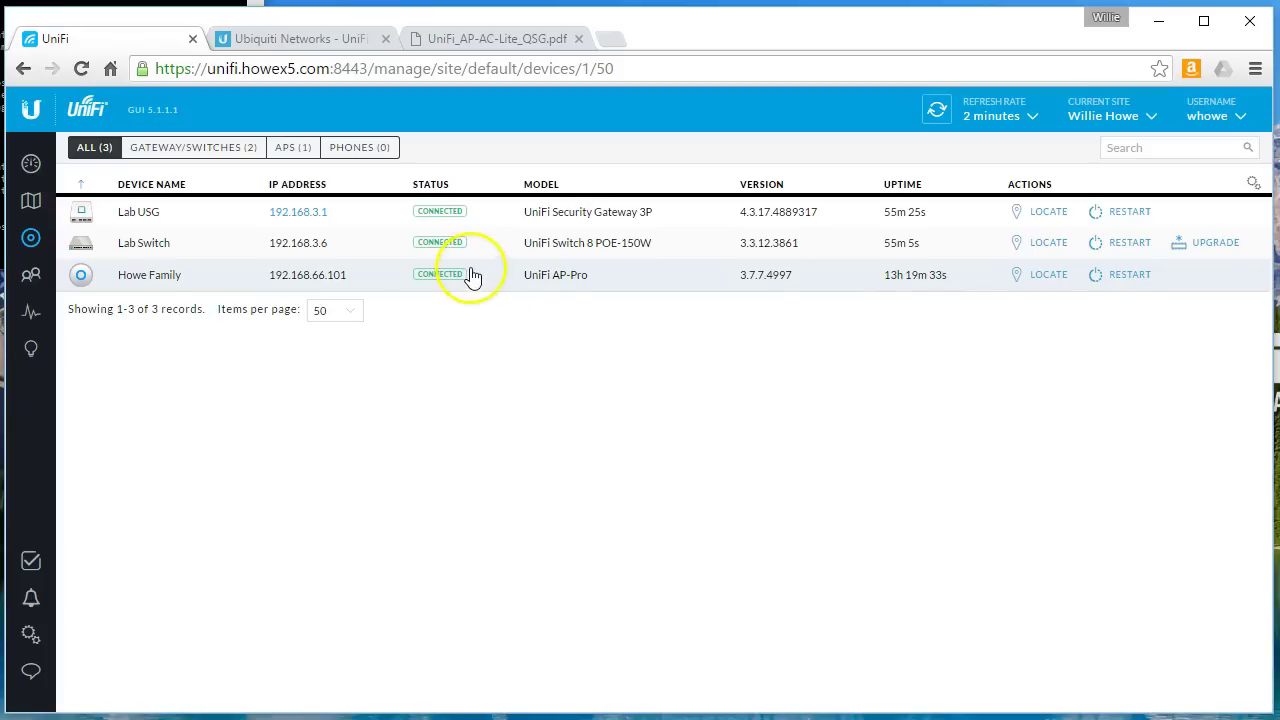
click(146, 247)
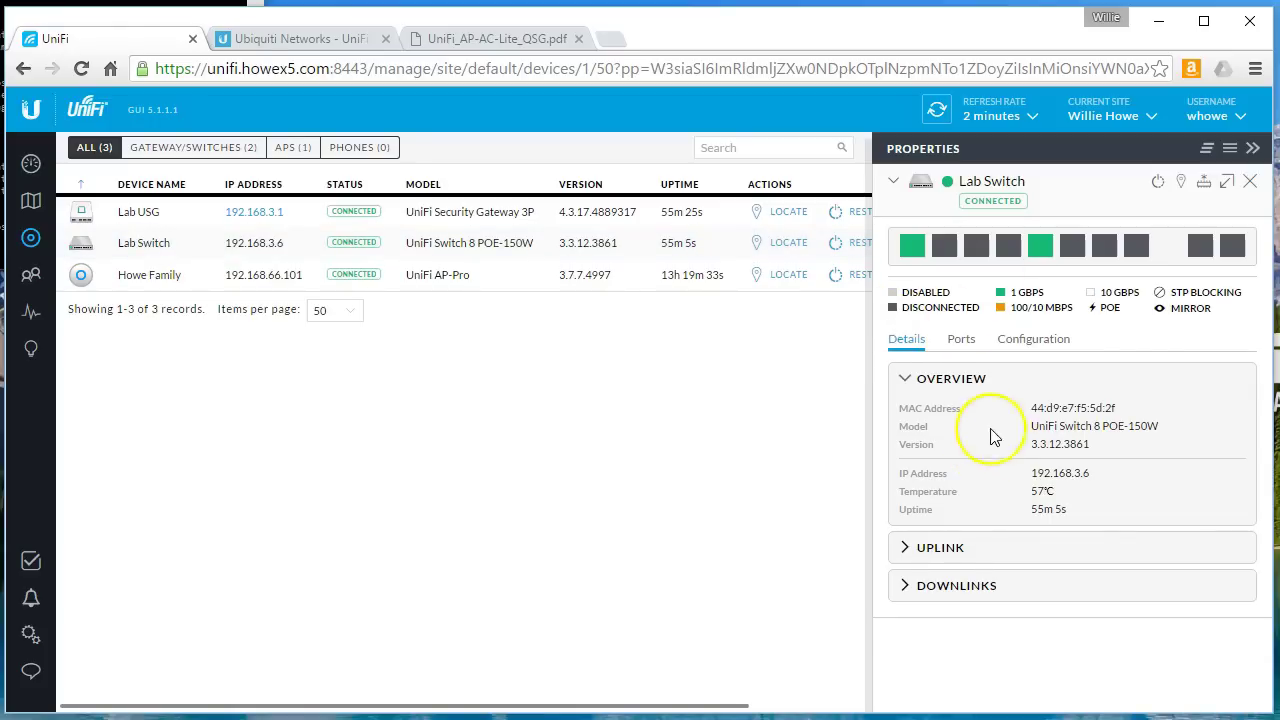
click(976, 250)
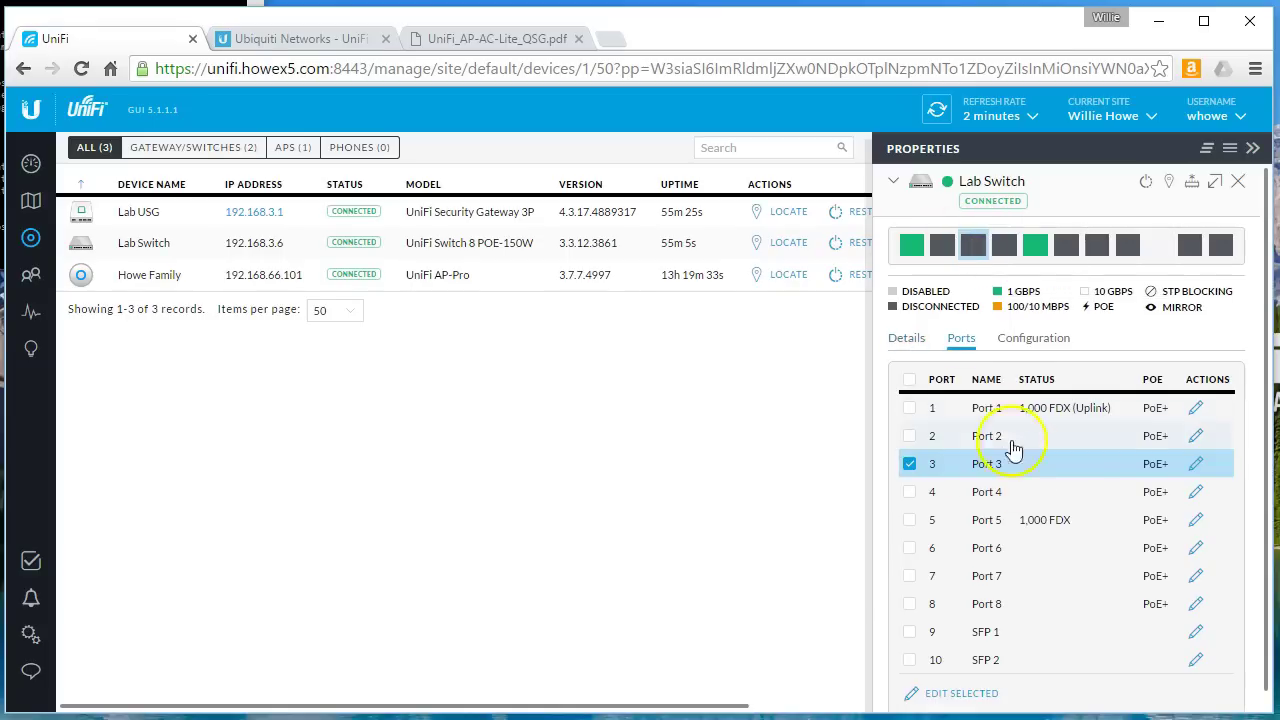
click(1196, 463)
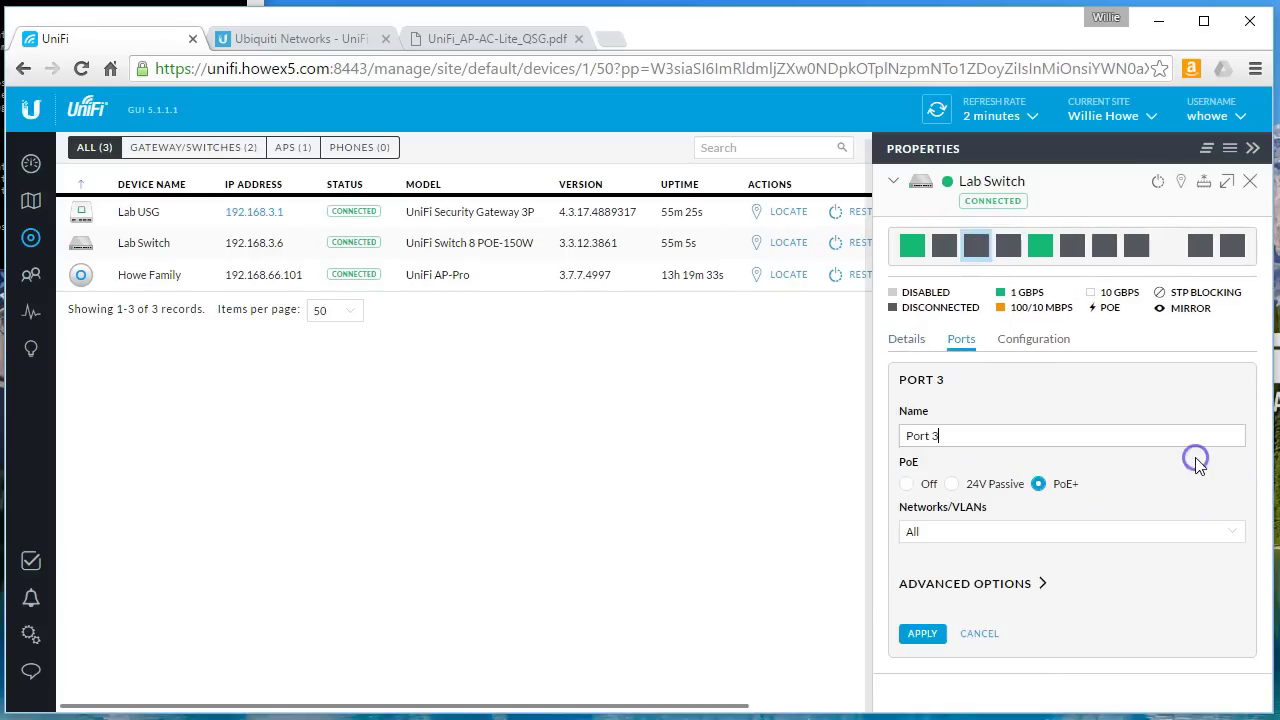
click(951, 484)
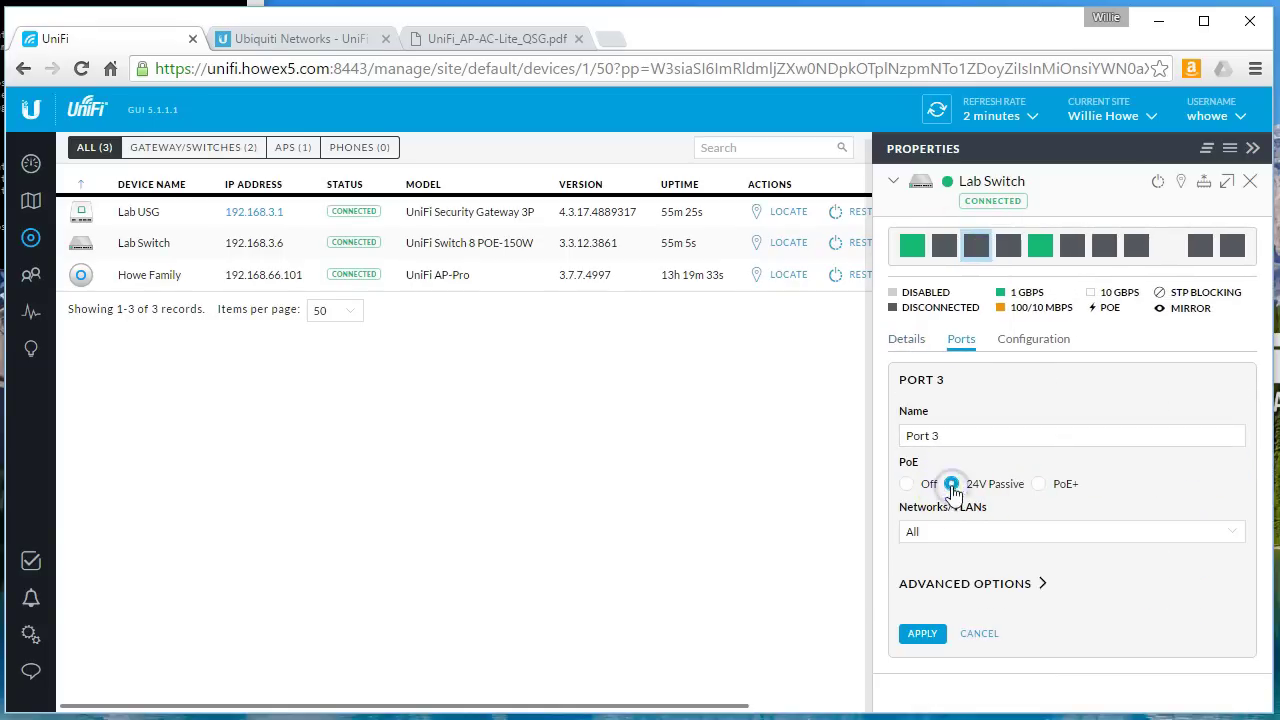
click(922, 634)
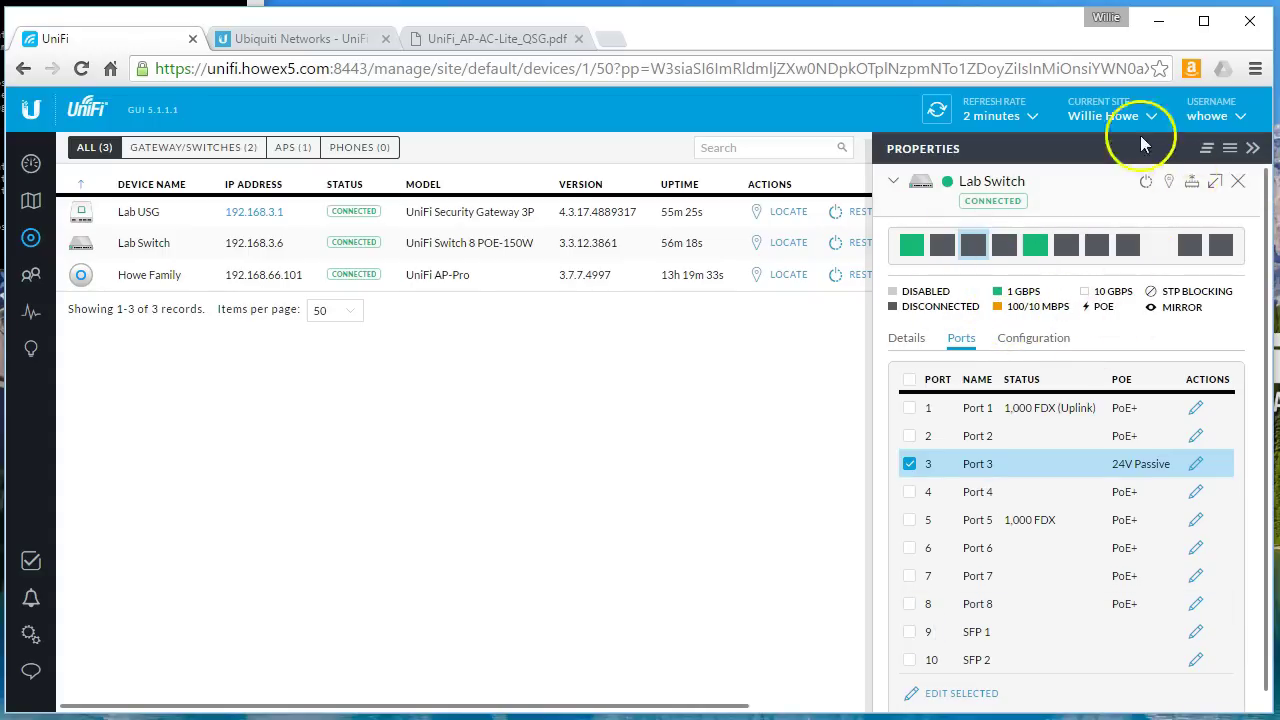
Step: Refresh the device list and check the Lab Switch's provisioning and Port 3's PoE details
click(937, 111)
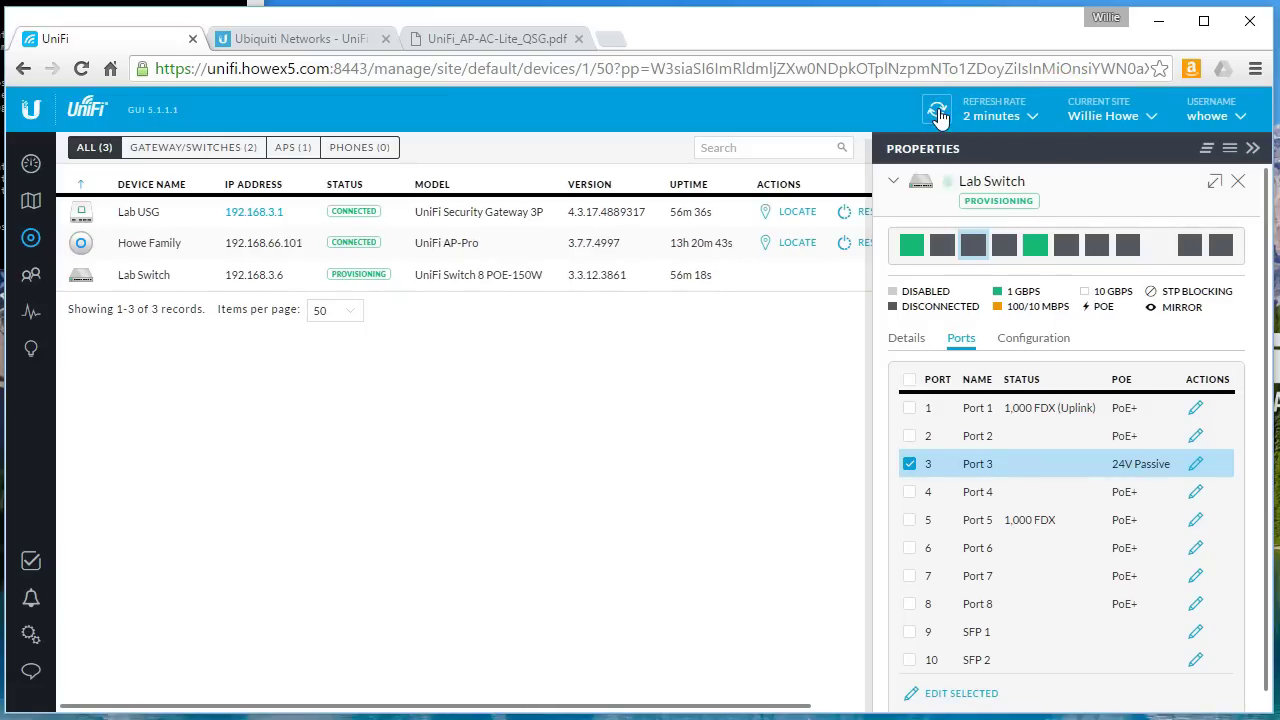
click(805, 408)
click(937, 112)
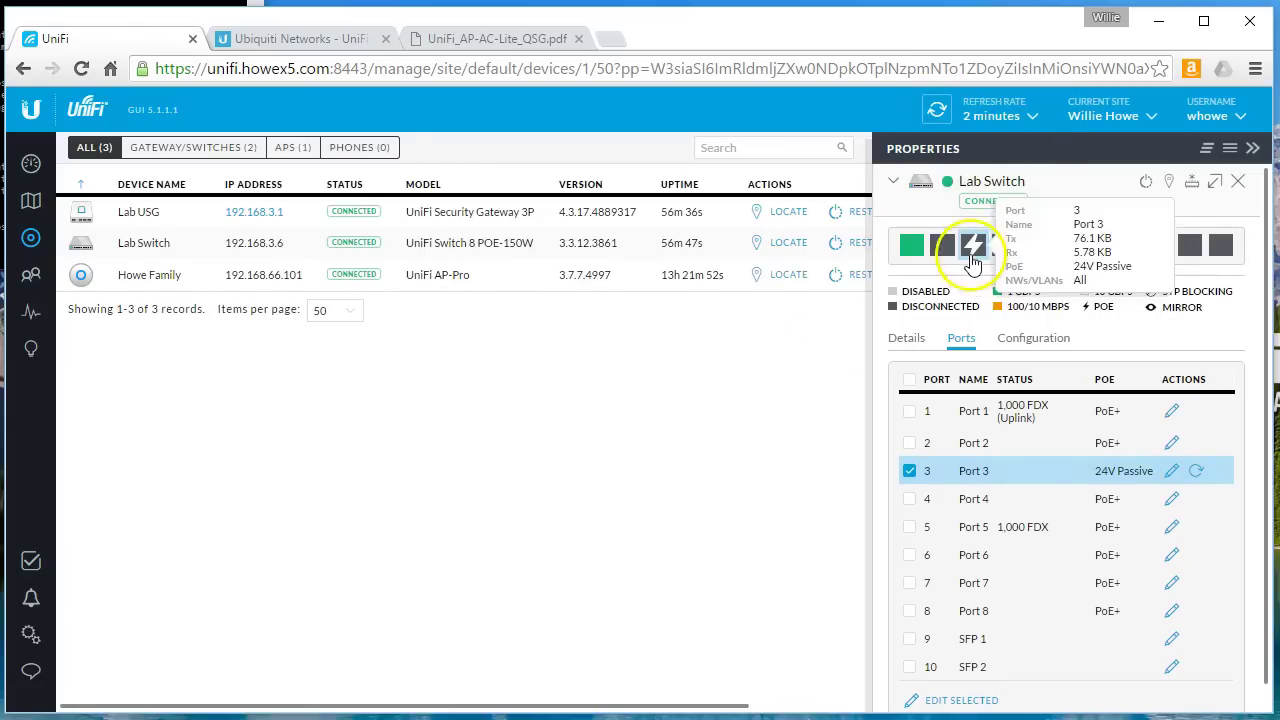
click(1017, 310)
mouse_move(977, 255)
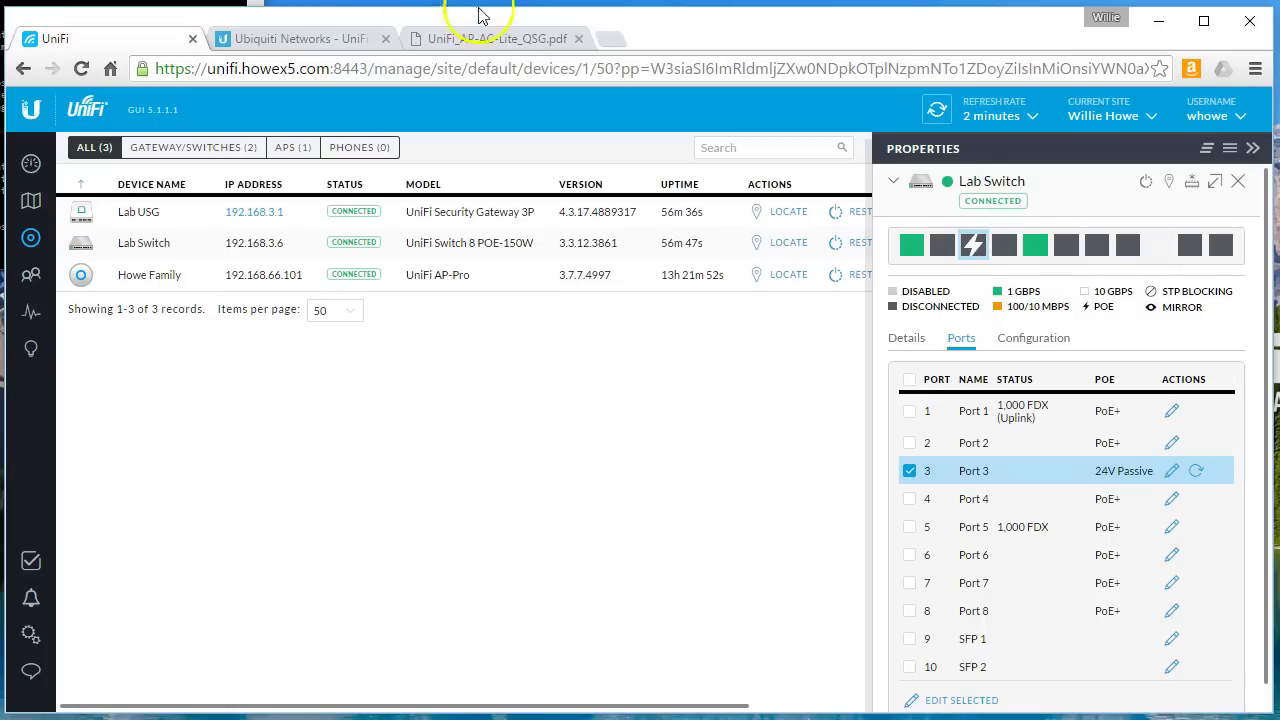
Step: Close the UniFi AP AC Lite quick start PDF and look over the AP AC Lite product page on the Ubiquiti site
click(578, 38)
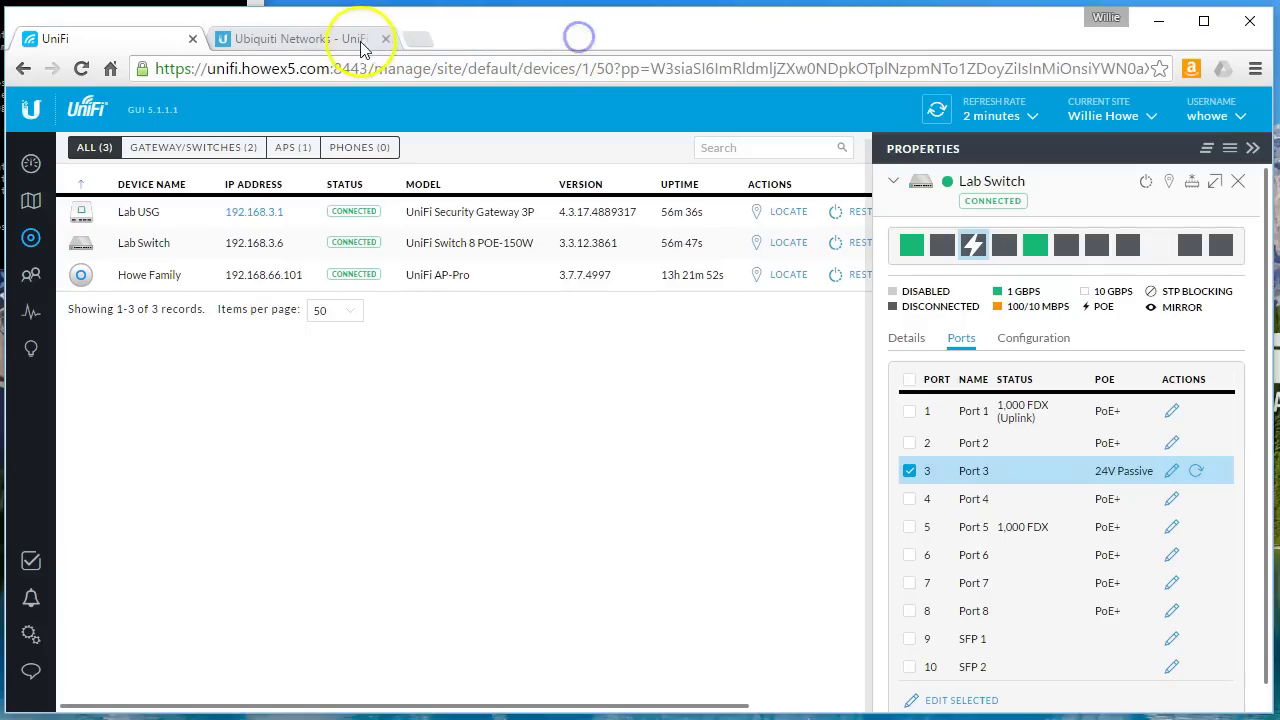
click(356, 40)
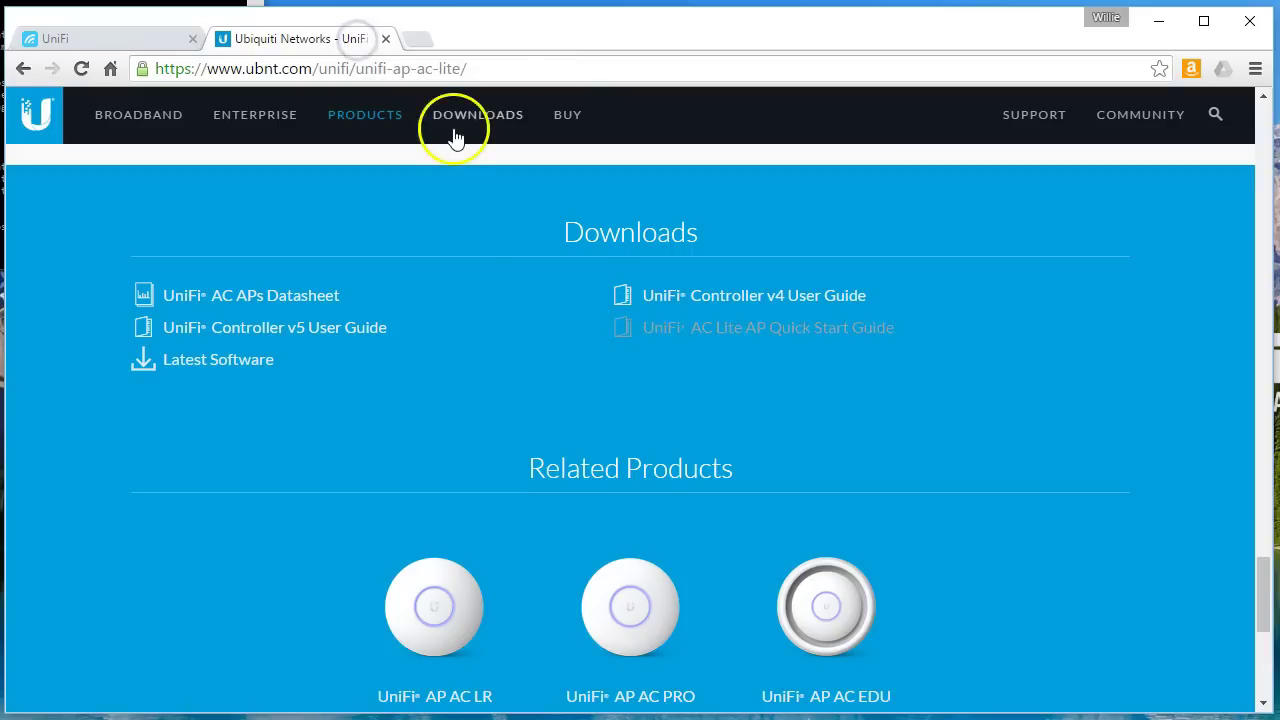
scroll(465, 252, up, 10)
scroll(465, 252, down, 8)
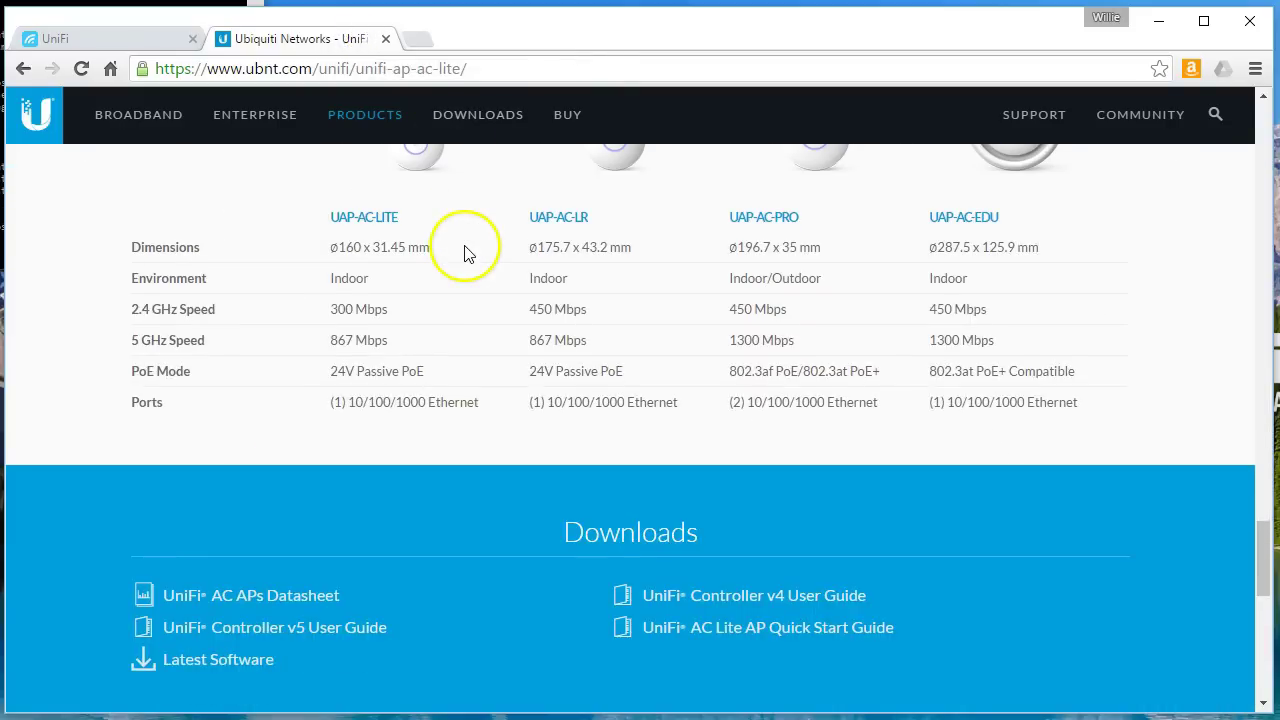
scroll(464, 252, up, 4)
scroll(464, 252, down, 7)
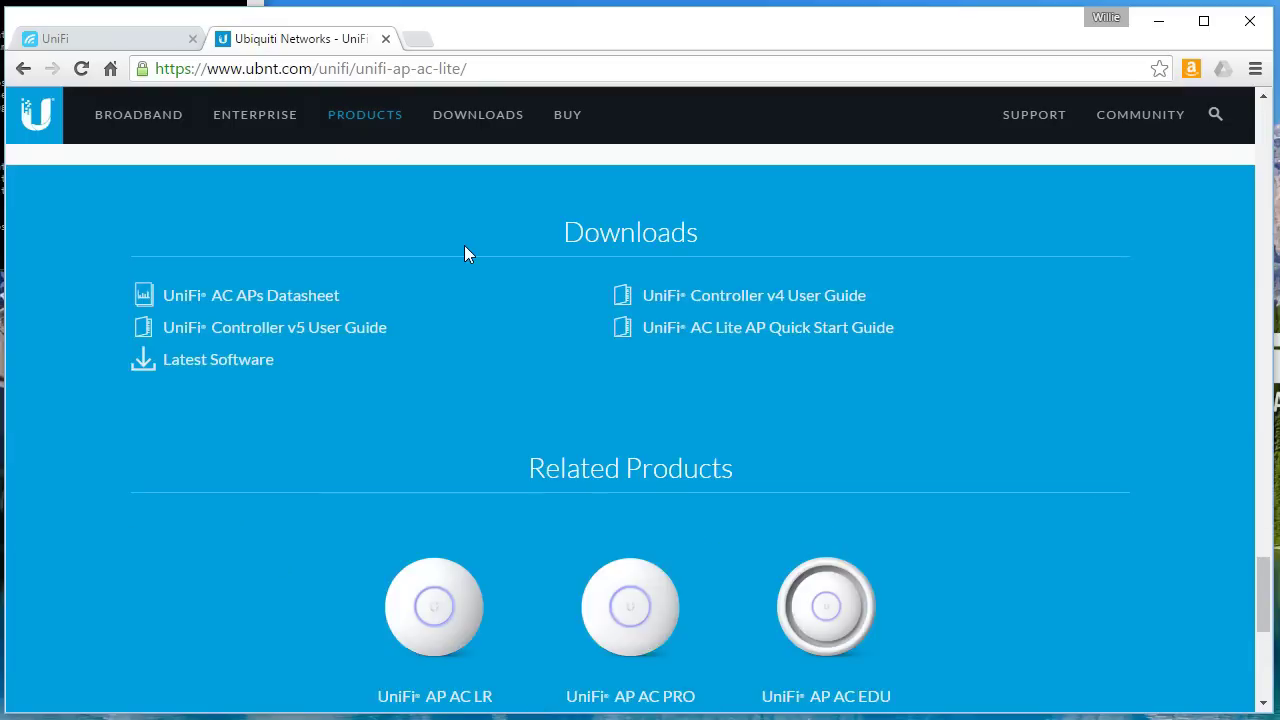
scroll(464, 252, down, 5)
scroll(464, 252, up, 1)
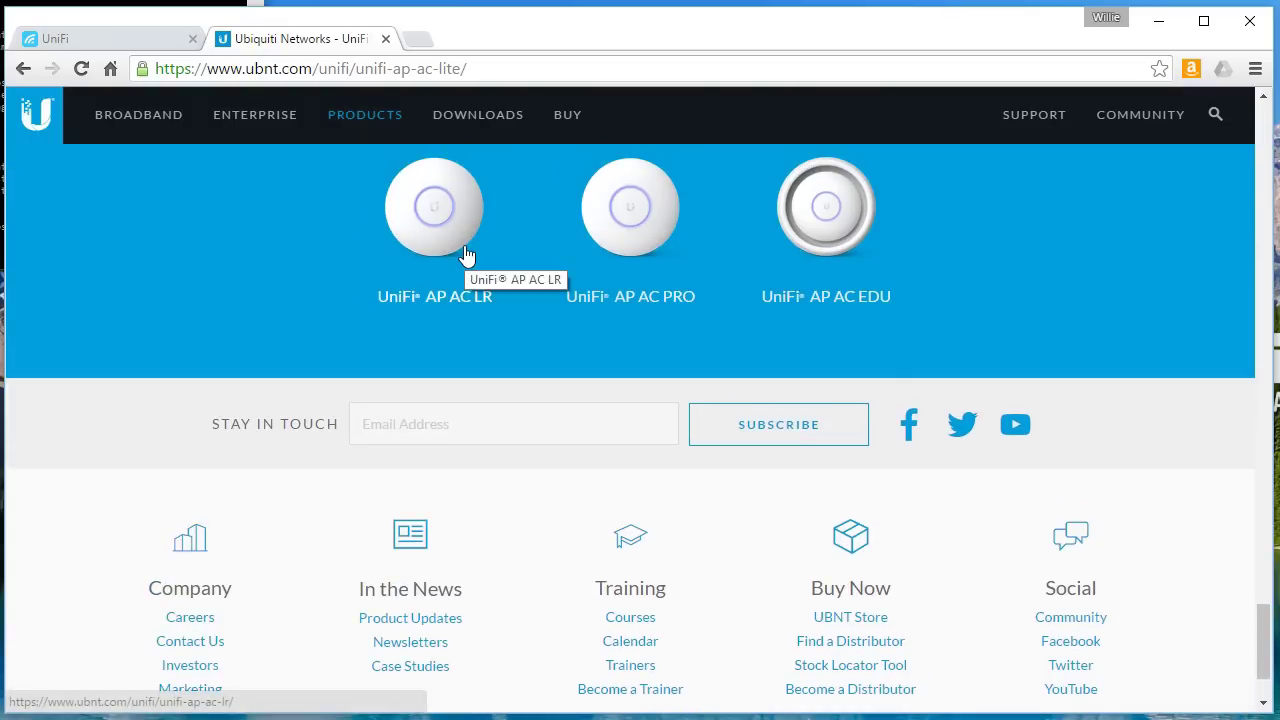
scroll(465, 254, down, 1)
scroll(465, 254, up, 10)
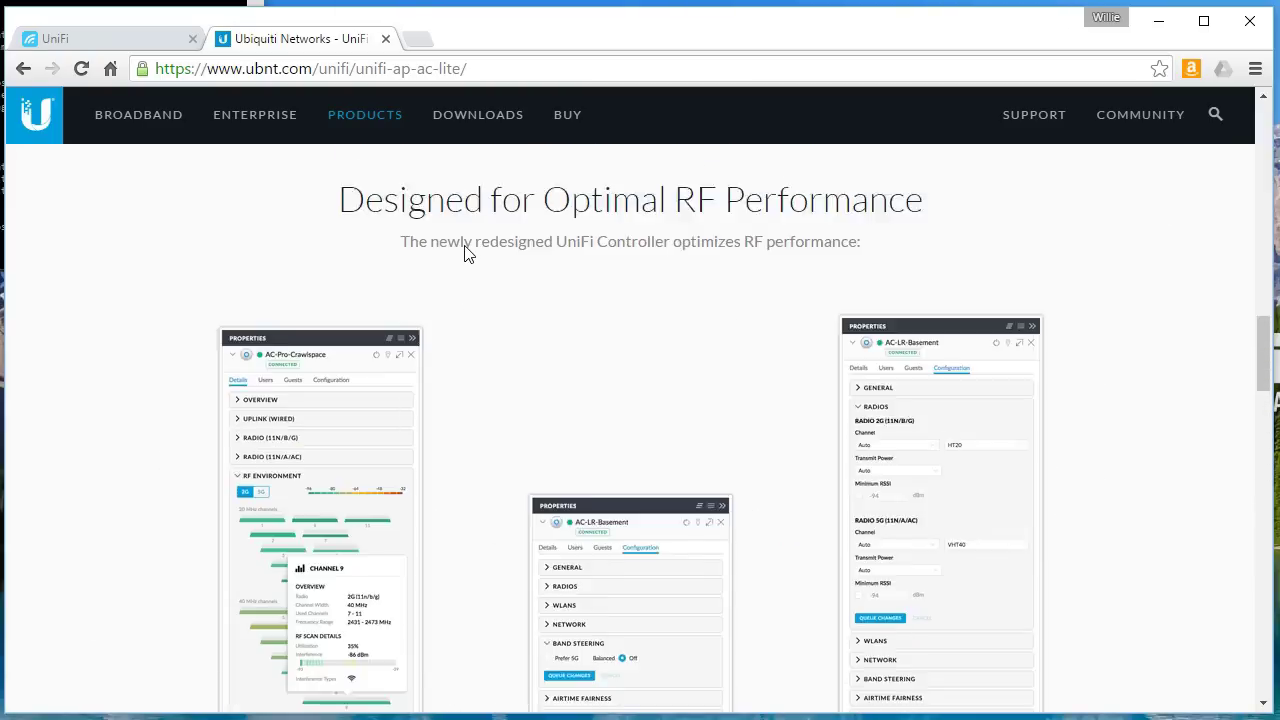
scroll(464, 250, up, 12)
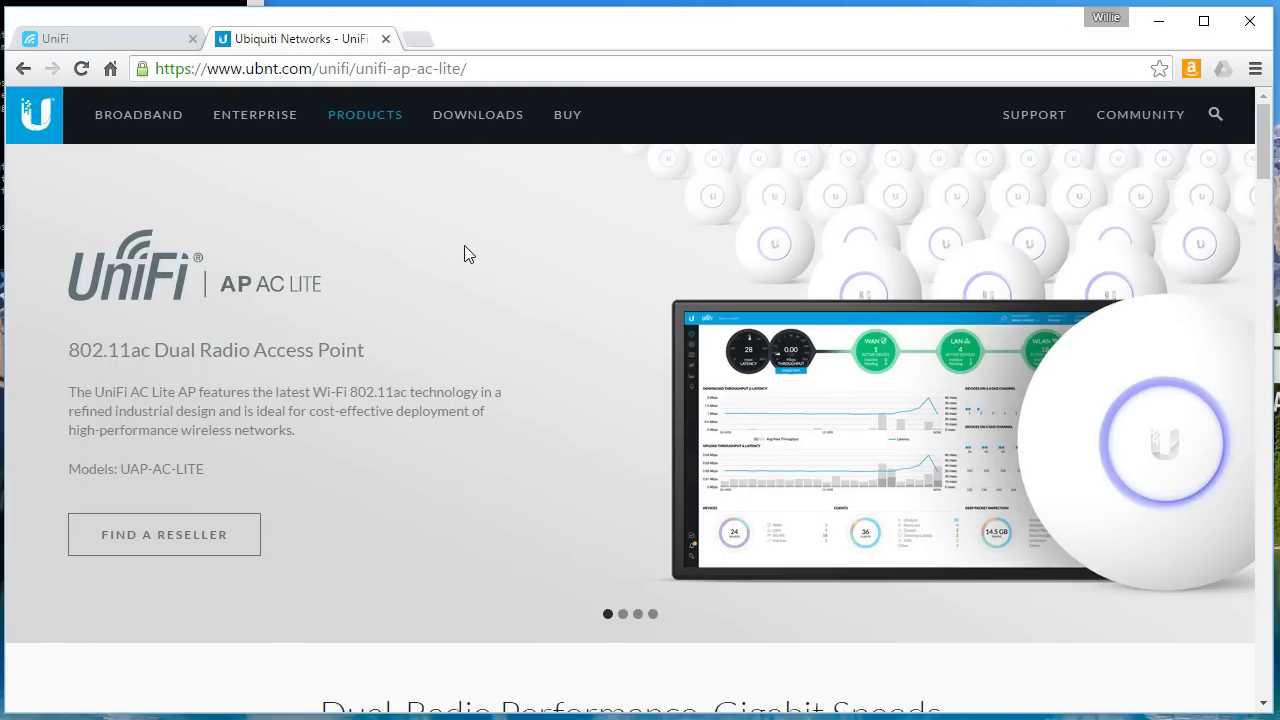
Step: Open the UniFi AP product page from the Enterprise WiFi section of Ubiquiti's product catalogue
click(320, 300)
click(348, 116)
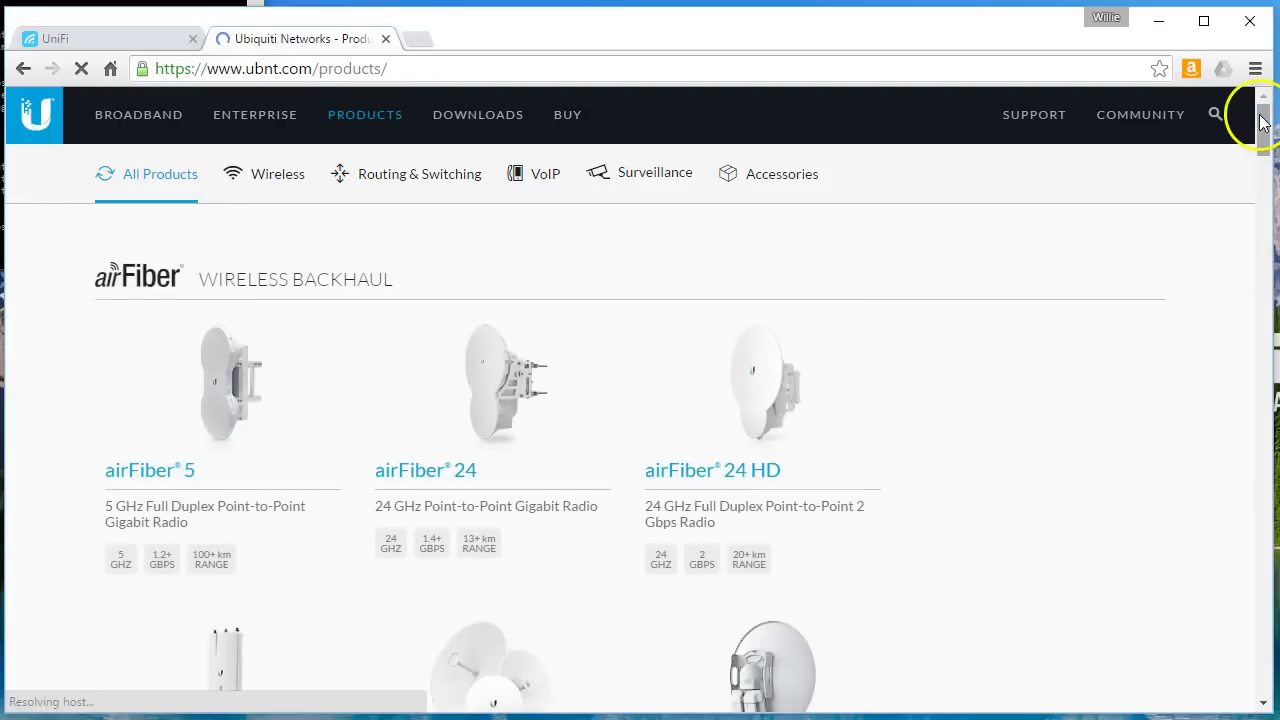
drag(1260, 114, 1258, 388)
click(1129, 414)
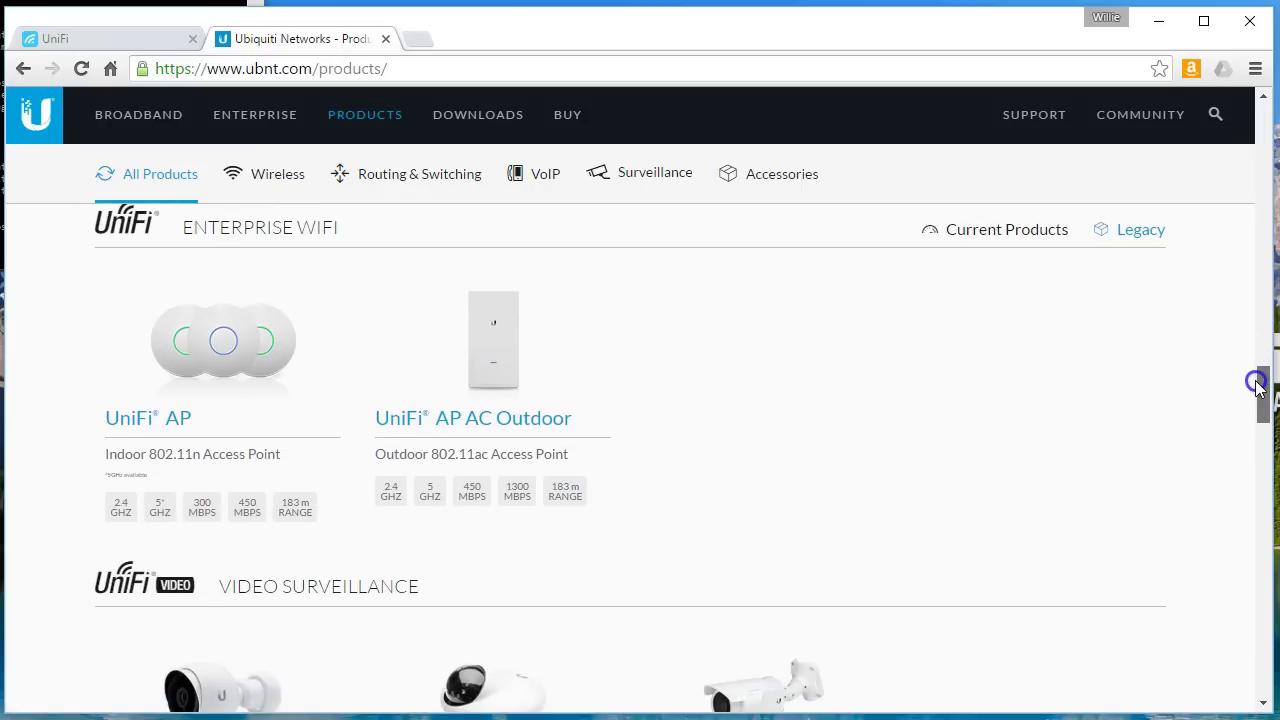
click(260, 366)
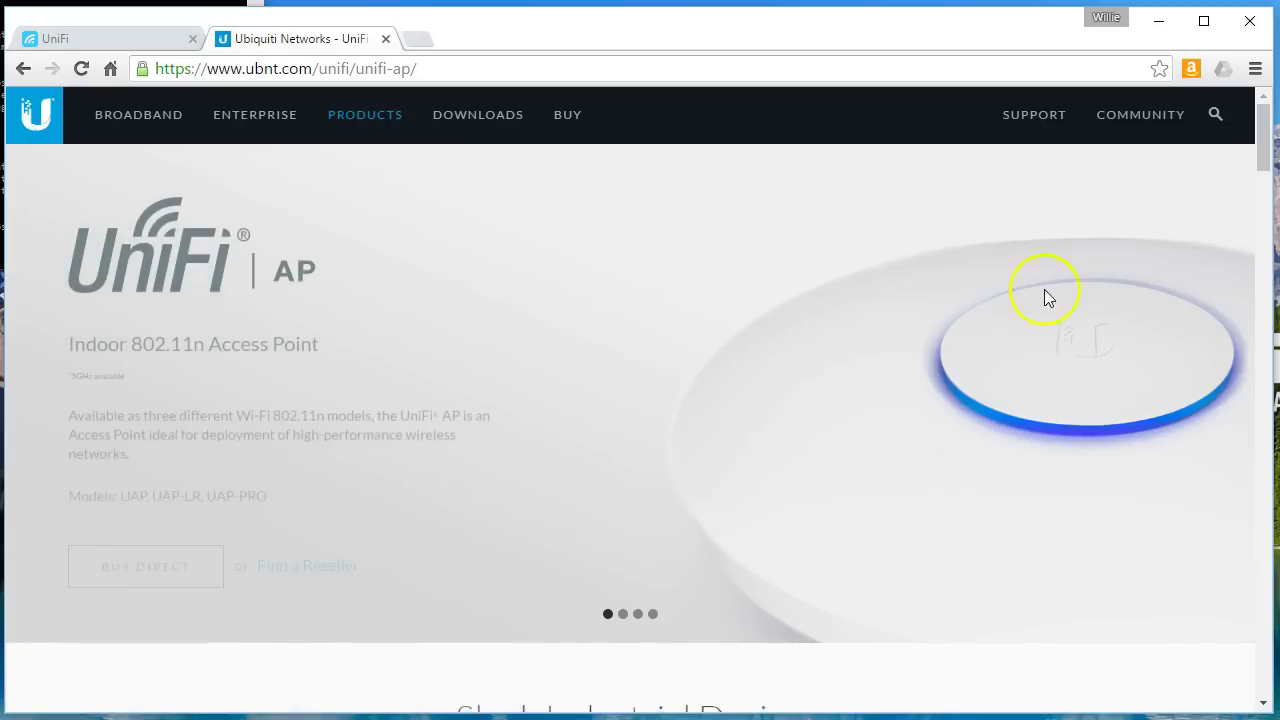
Step: Examine the UAP-LR's frequency and range in the UniFi AP page's Model Comparison table
drag(1257, 134, 1228, 502)
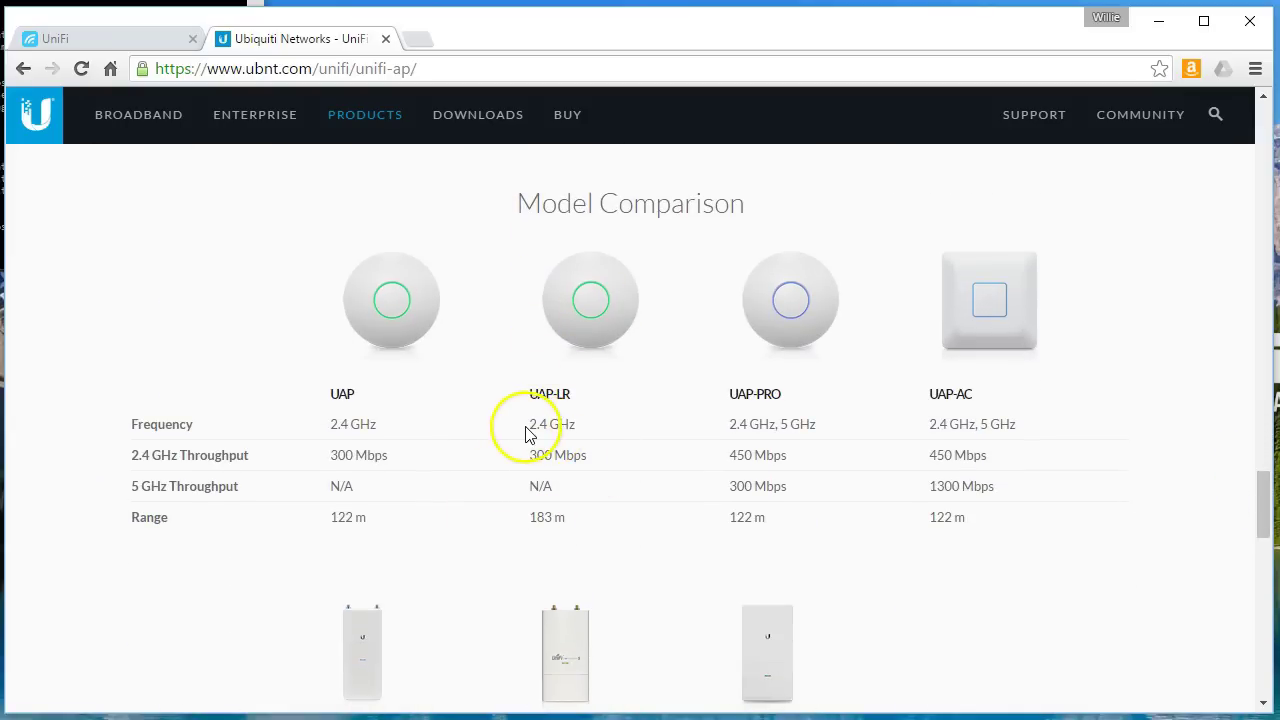
drag(525, 424, 576, 423)
click(573, 423)
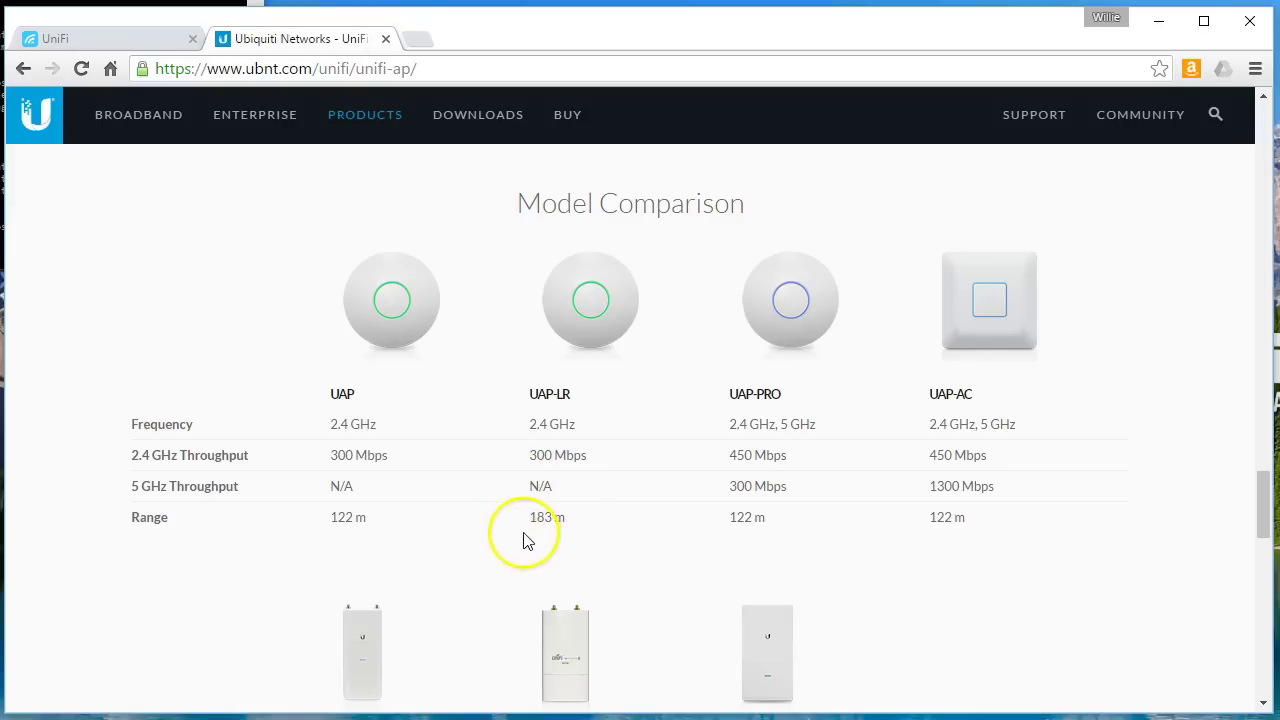
drag(529, 517, 571, 517)
click(573, 517)
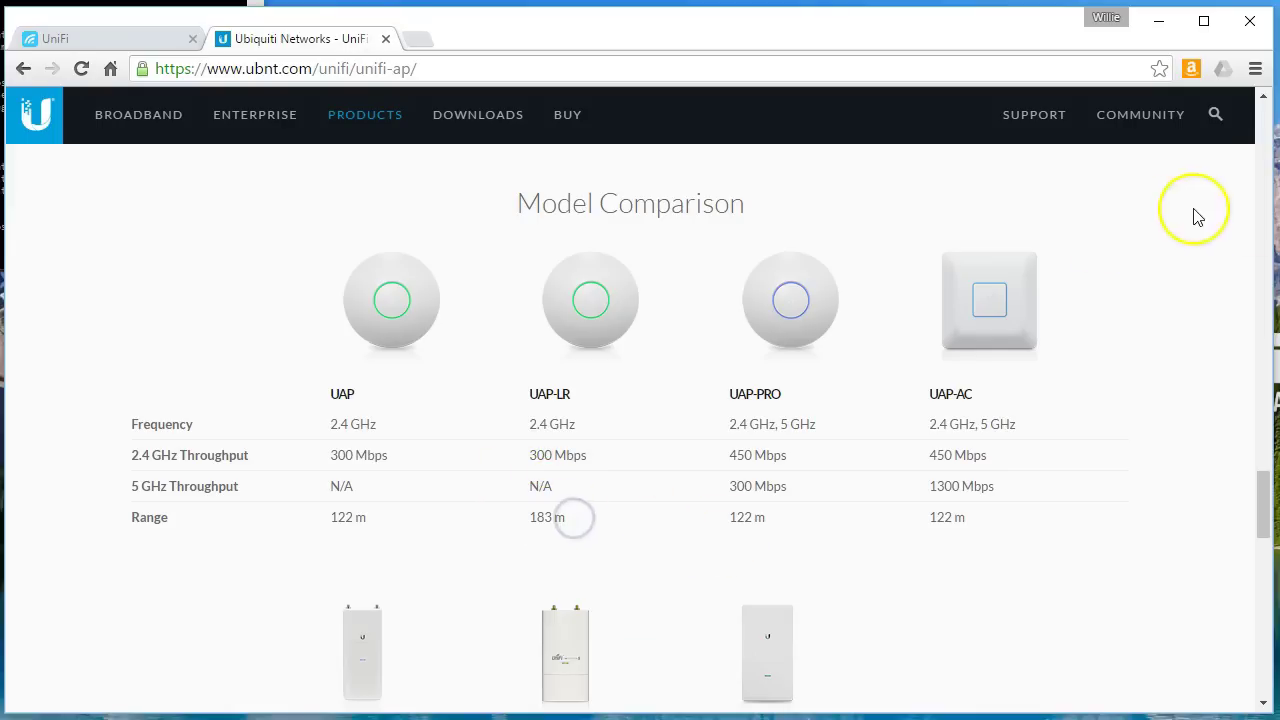
Step: Open the UAP/UAP-LR Quick Start Guide and go to the LED table in its Hardware Overview
drag(1263, 487, 1247, 562)
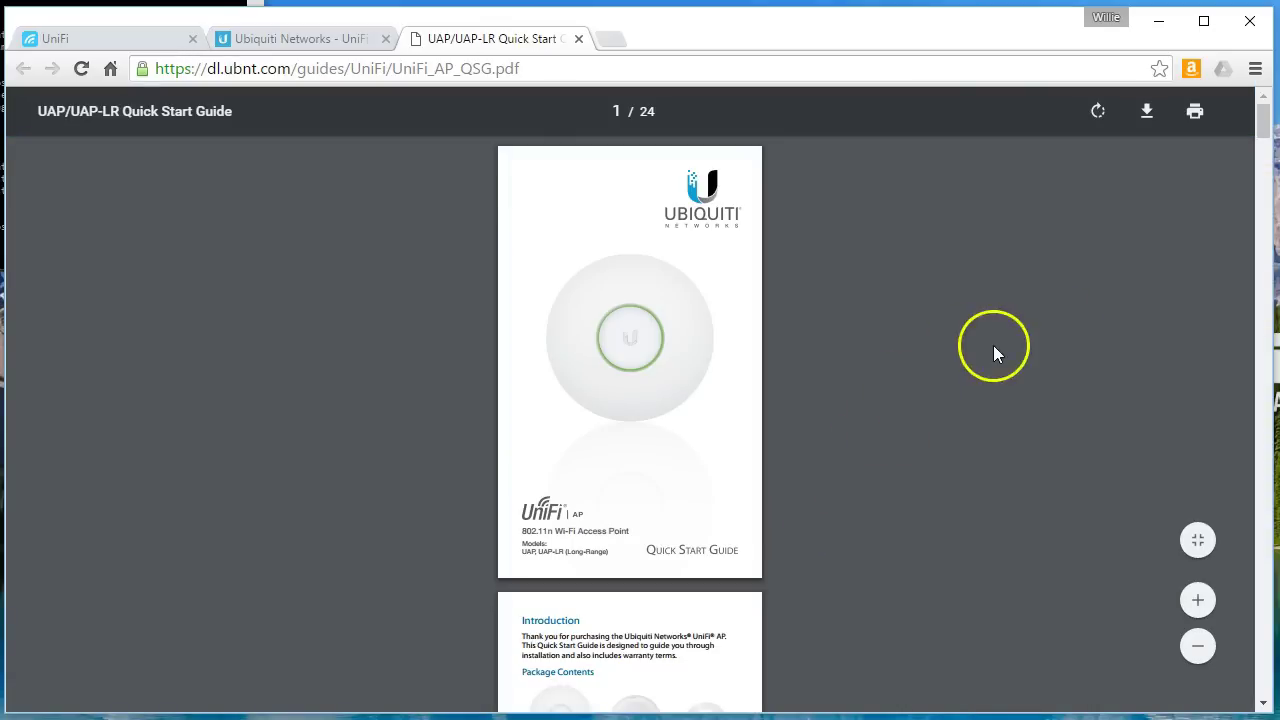
mouse_move(1262, 120)
mouse_down()
mouse_move(1262, 132)
mouse_move(1260, 120)
mouse_up()
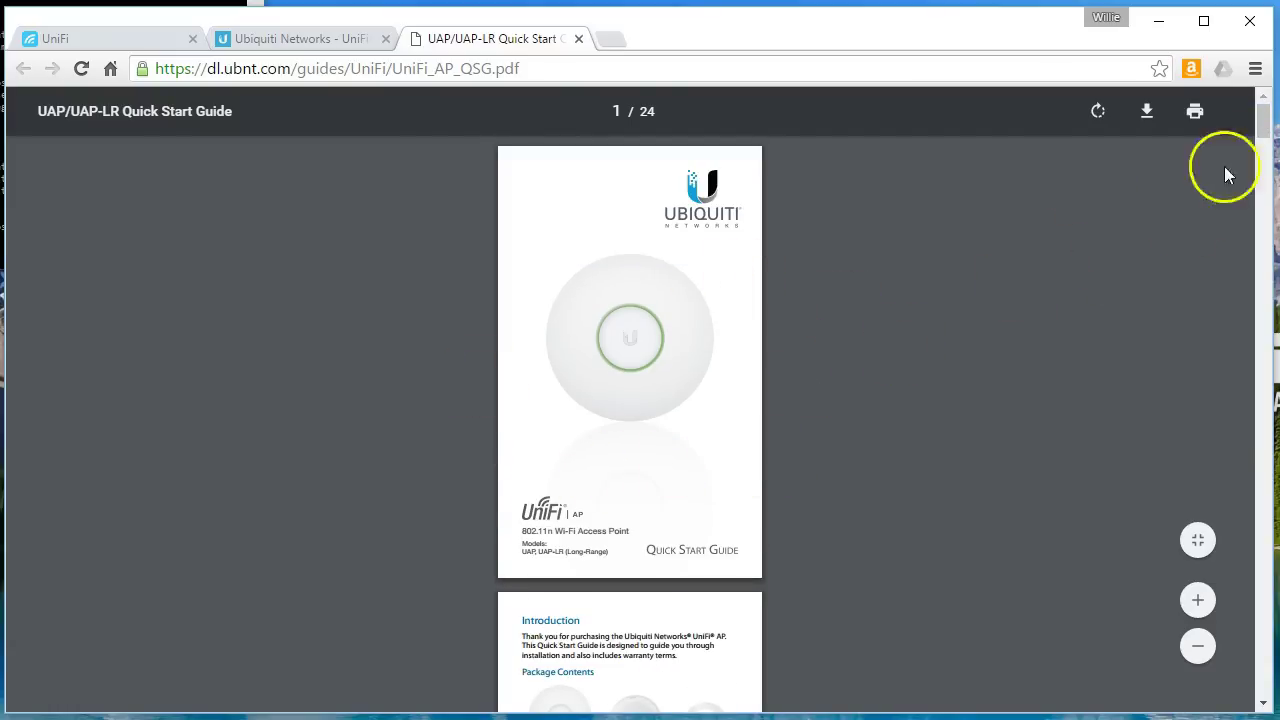
drag(1263, 124, 1258, 196)
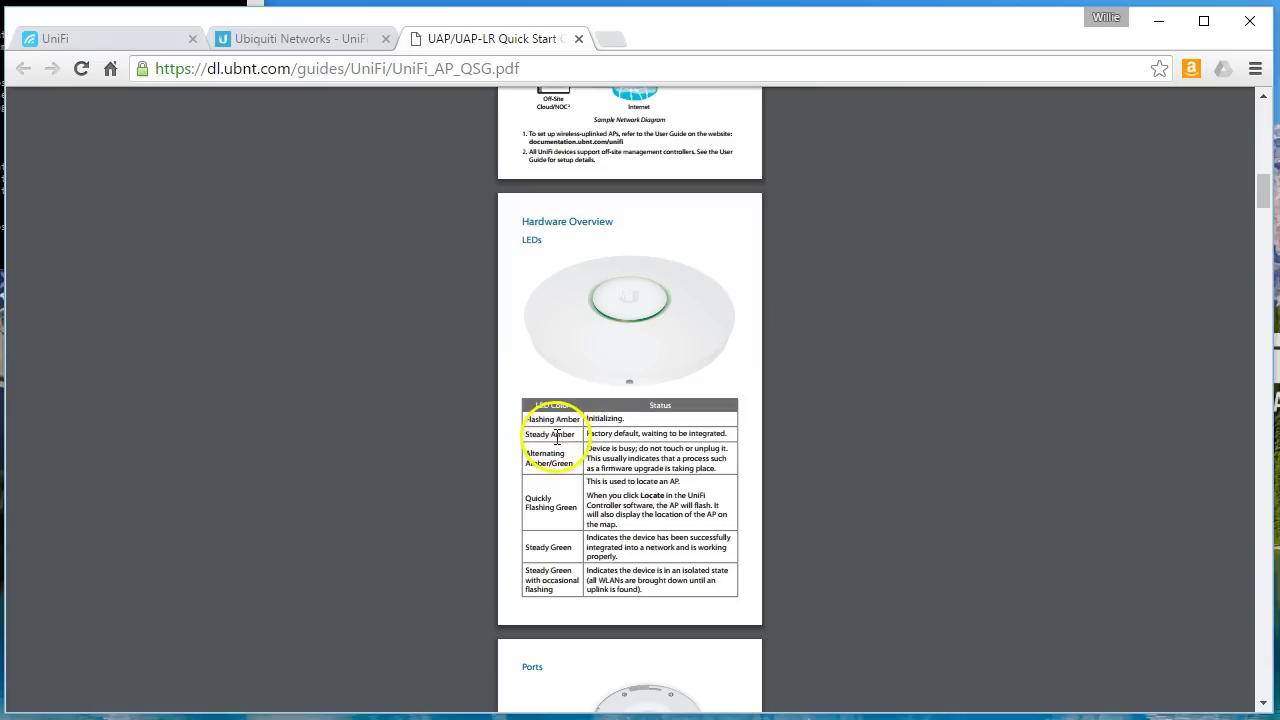
Step: Read the guide's status descriptions for the Flashing Amber, Steady Amber and Alternating Amber/Green LED colours
drag(524, 420, 620, 419)
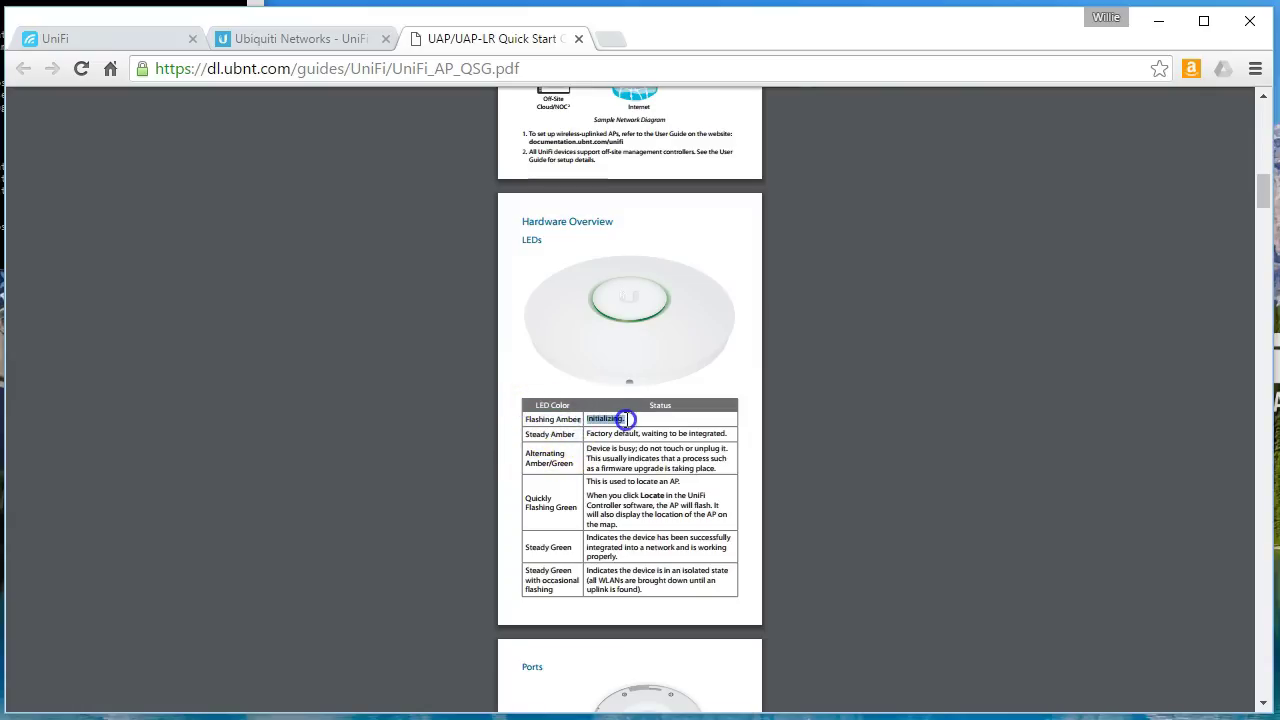
click(563, 433)
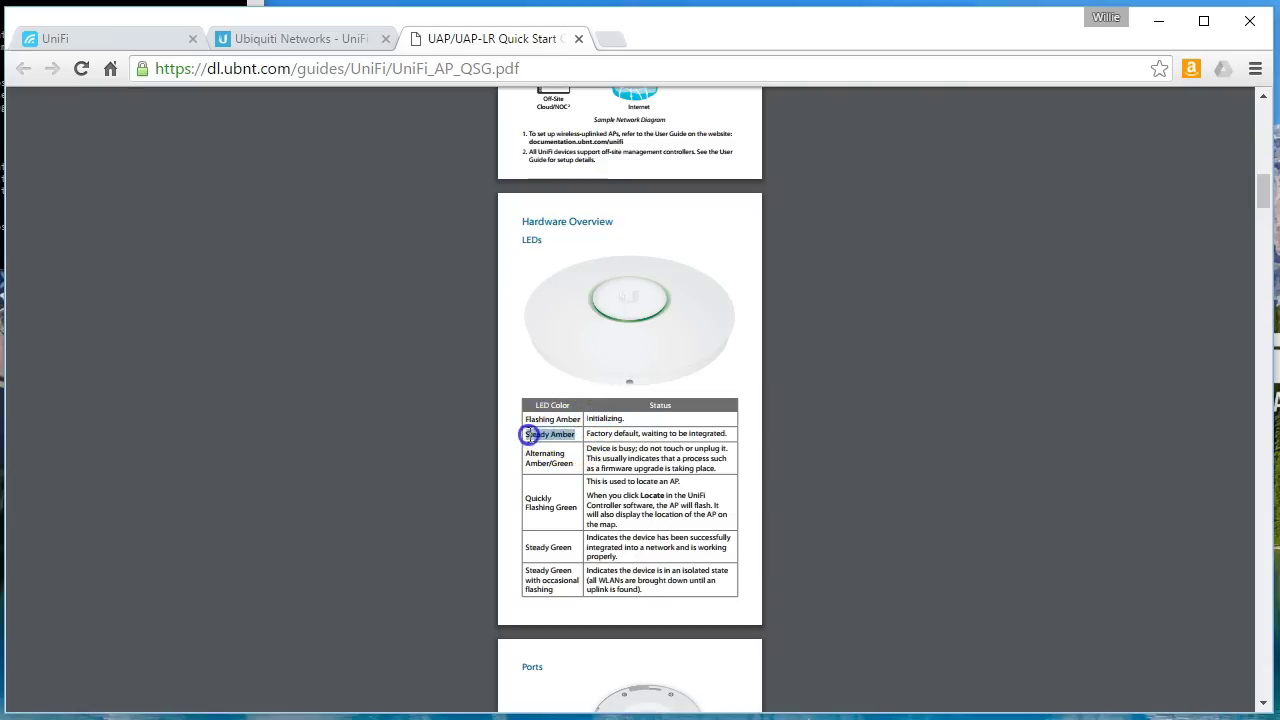
drag(522, 433, 571, 440)
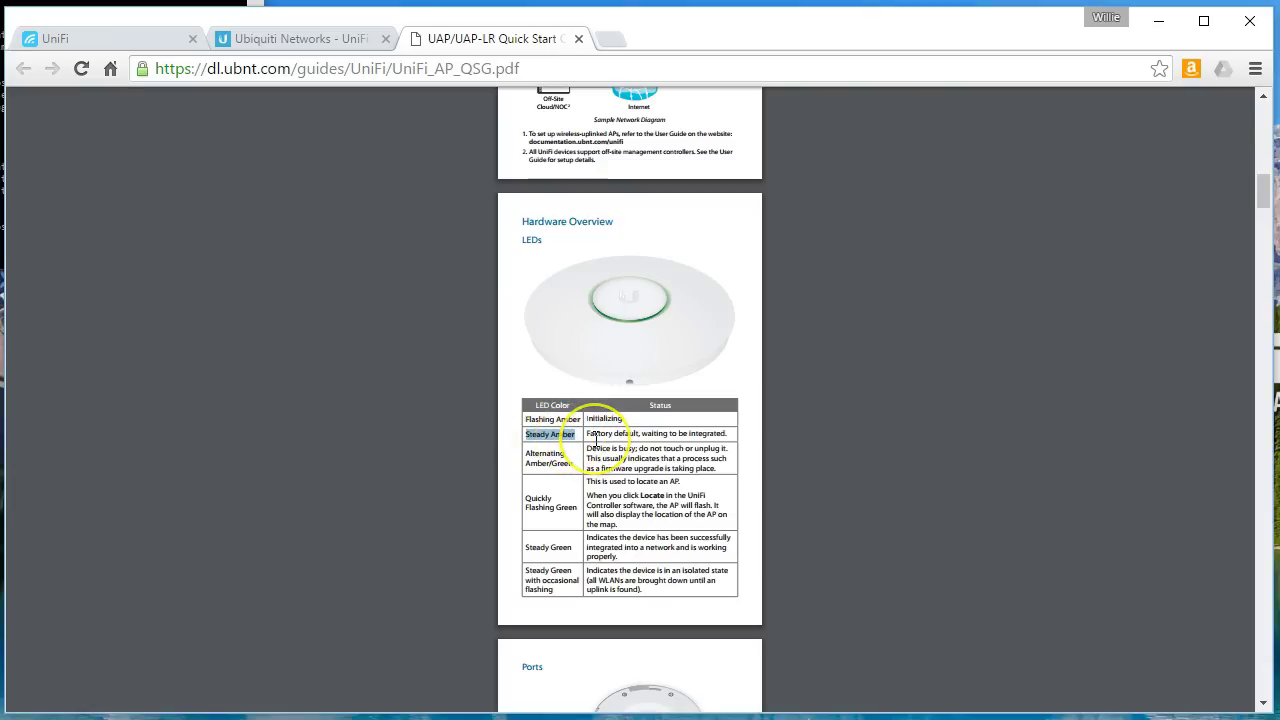
drag(585, 434, 715, 433)
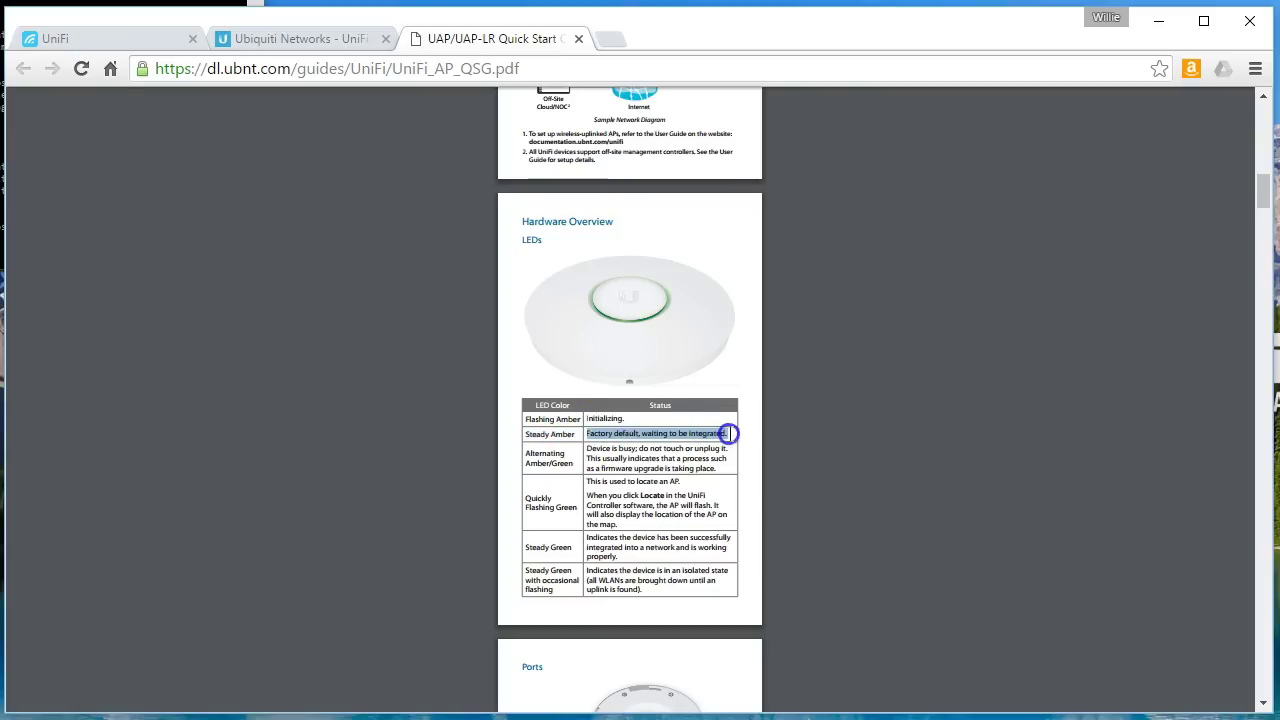
click(521, 450)
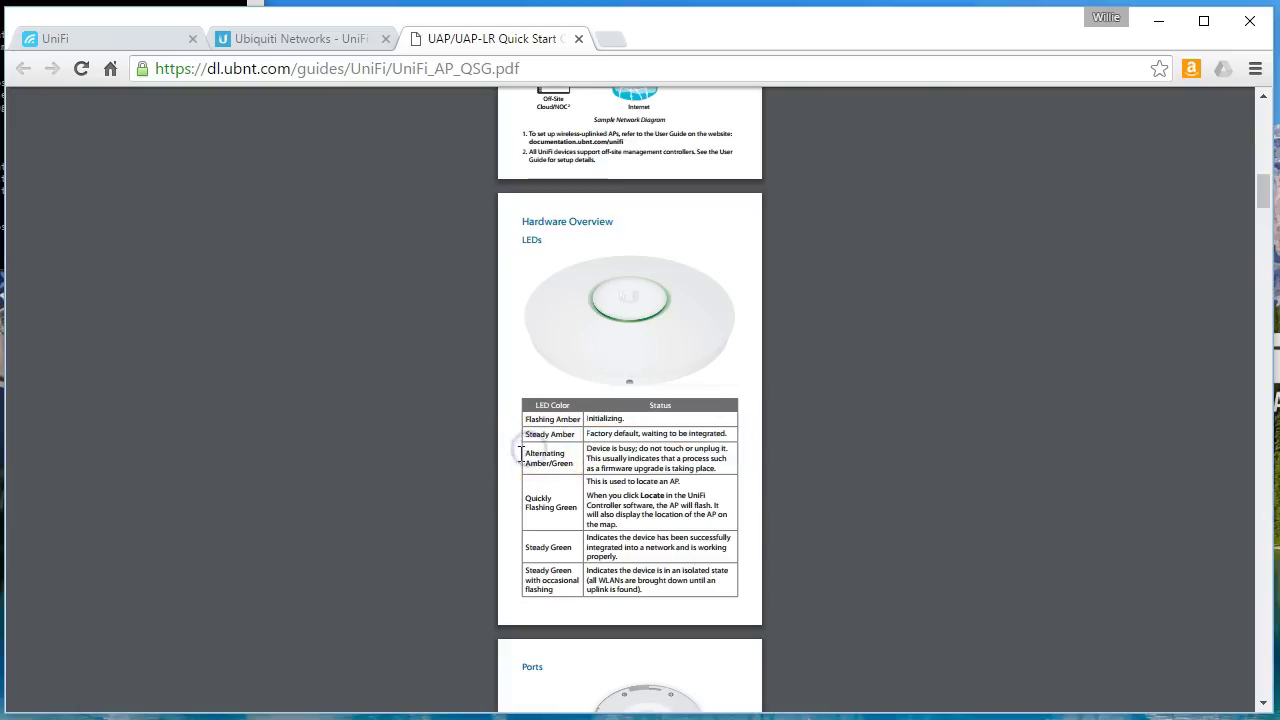
drag(527, 454, 725, 471)
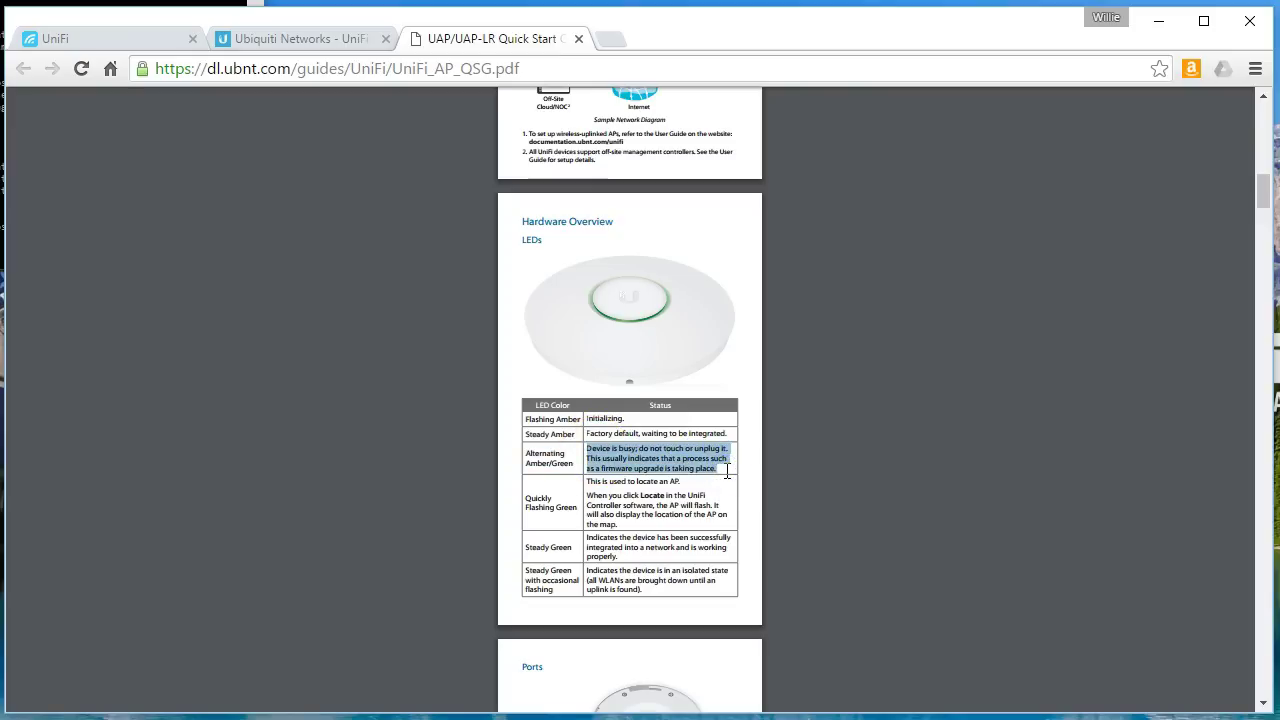
Step: Read the guide's Quickly Flashing Green LED entry and check the device list in the UniFi controller for the new access point
click(105, 34)
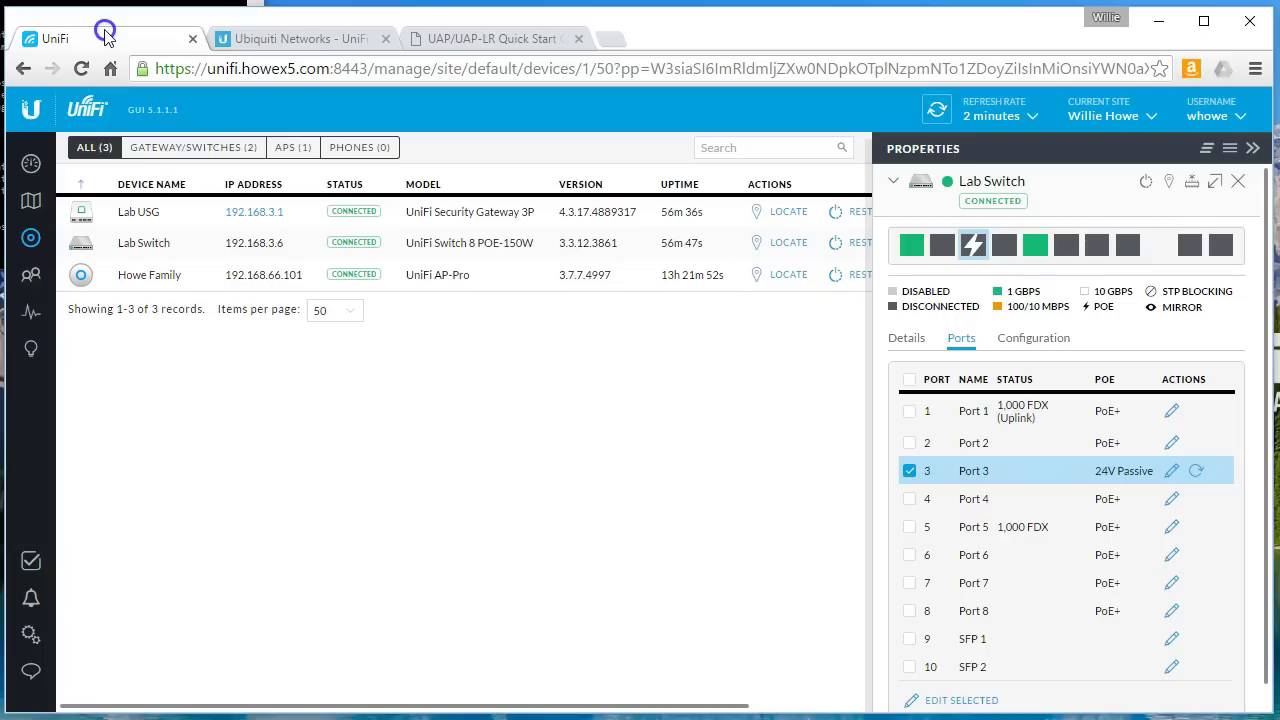
click(470, 37)
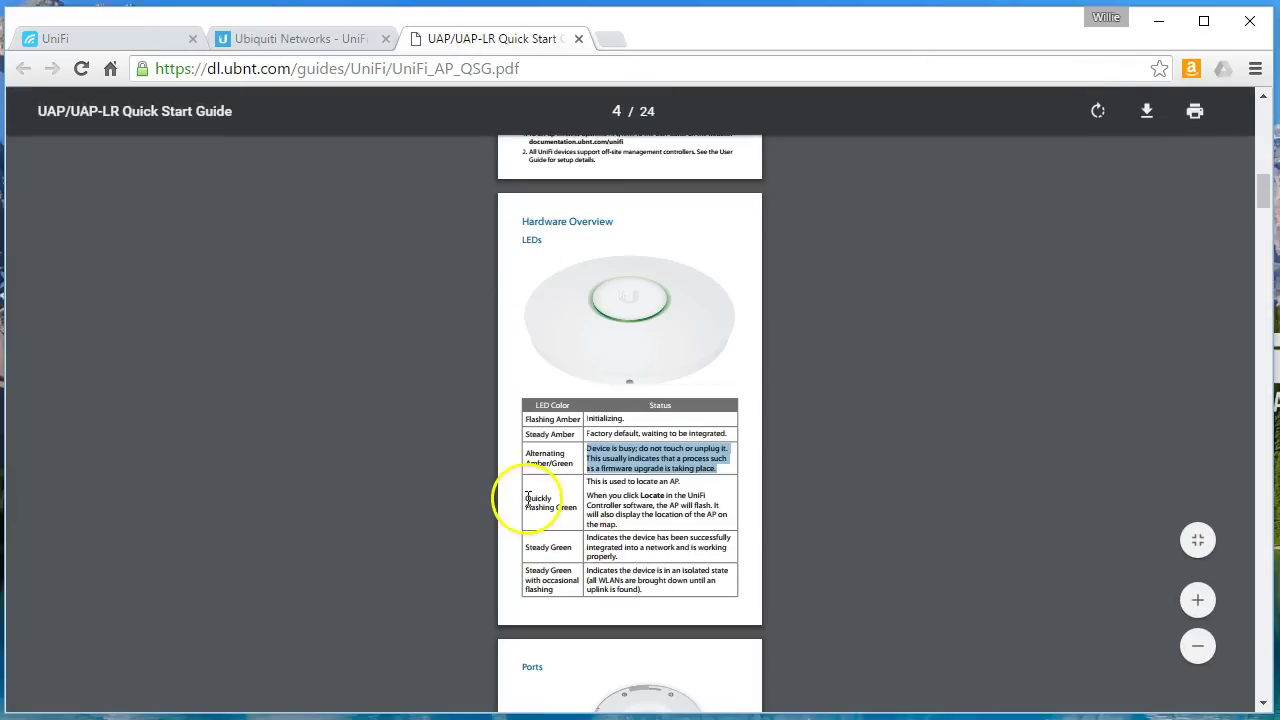
drag(528, 497, 580, 508)
click(628, 508)
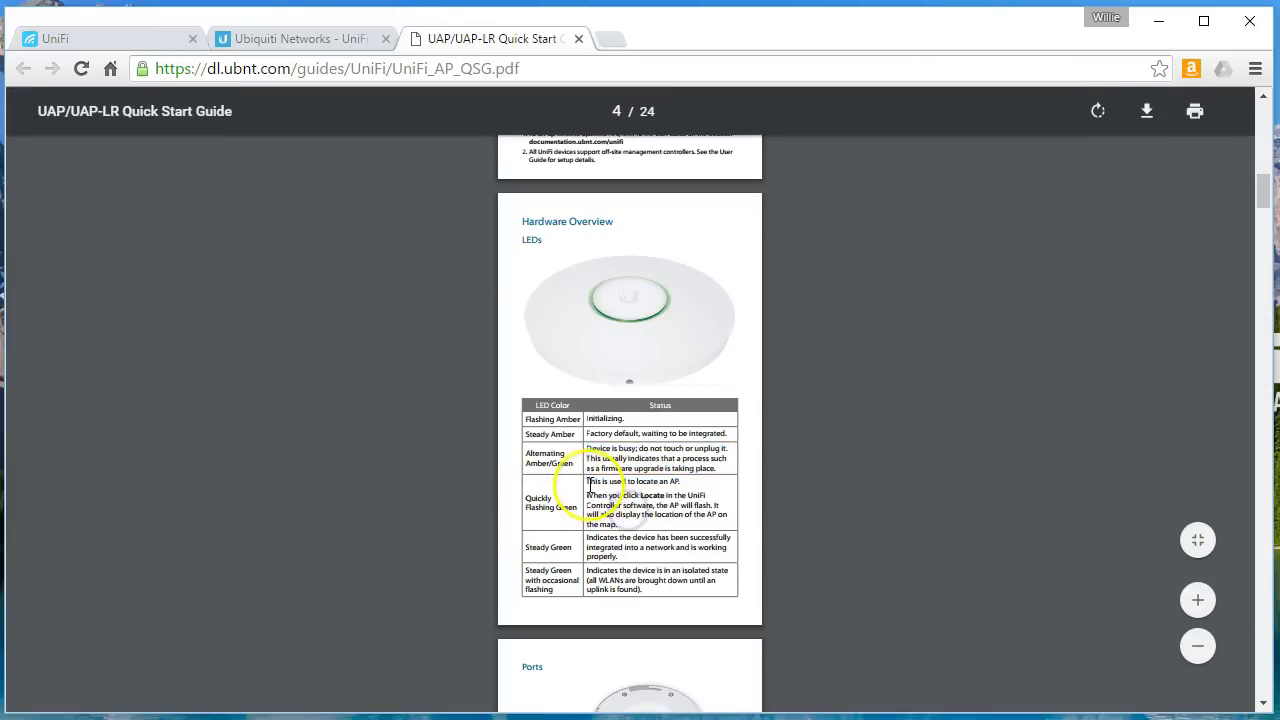
click(111, 41)
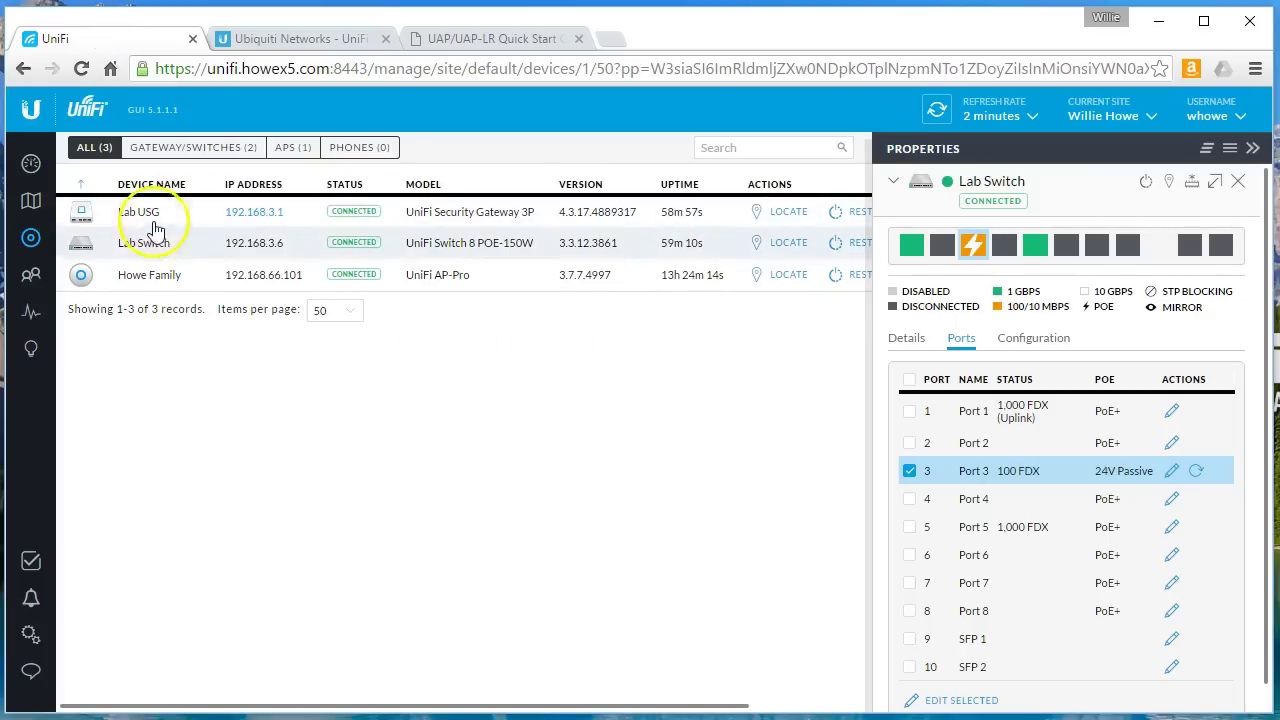
Step: Find the Locate action in the UniFi AP-Pro's properties and read the guide's Steady Green and Steady Green with occasional flashing LED entries
click(146, 274)
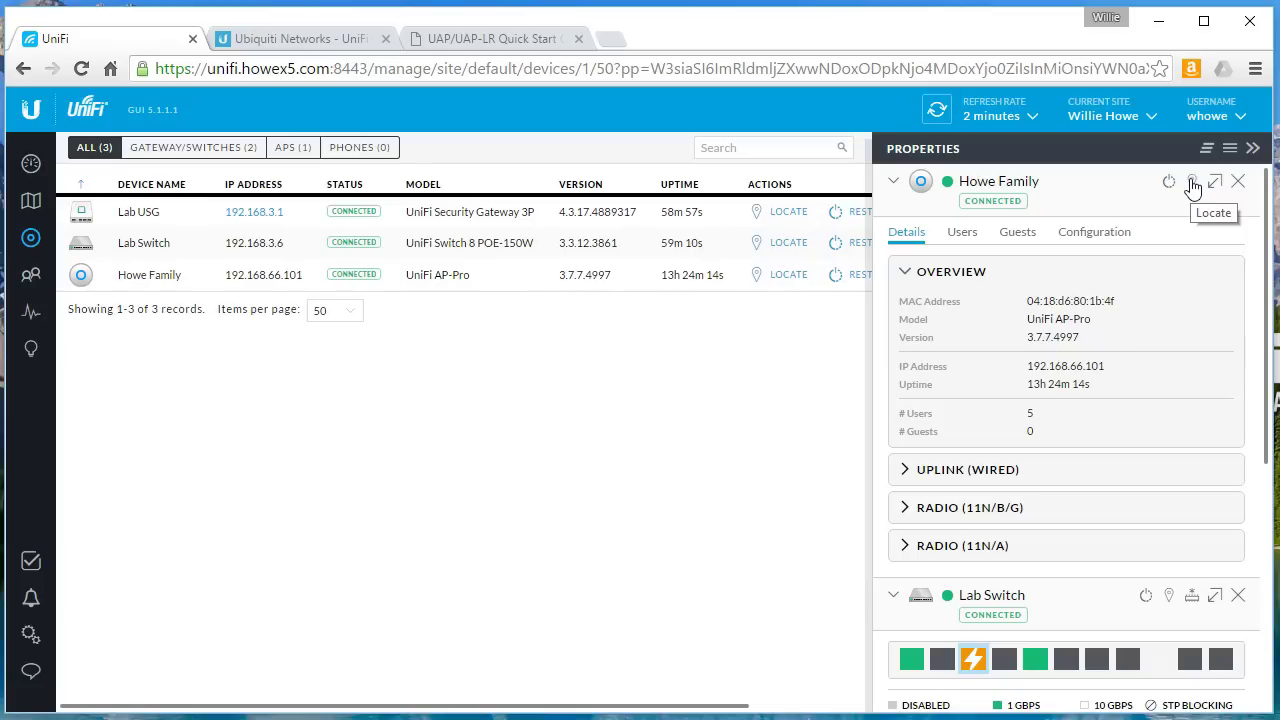
click(500, 38)
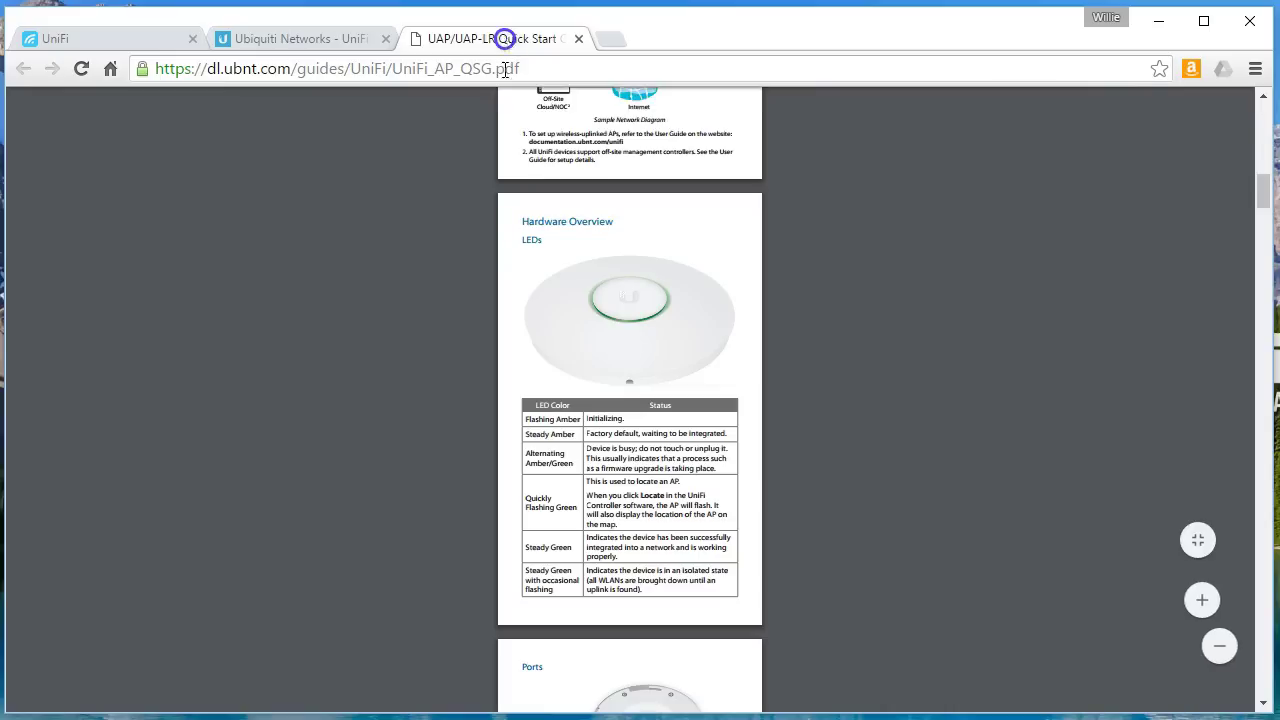
mouse_move(530, 550)
mouse_down()
mouse_move(717, 537)
mouse_move(720, 551)
mouse_move(720, 562)
mouse_move(634, 561)
mouse_up()
scroll(634, 561, down, 1)
drag(525, 469, 717, 492)
click(600, 486)
click(634, 500)
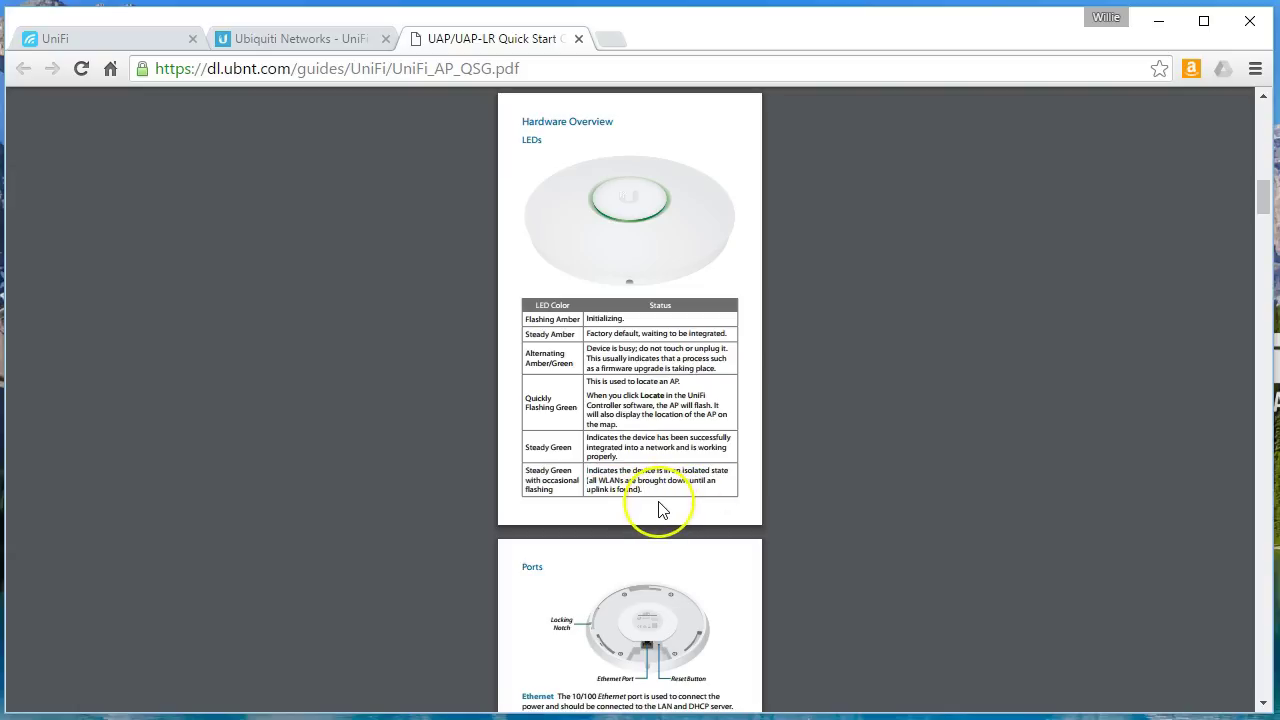
scroll(660, 510, up, 2)
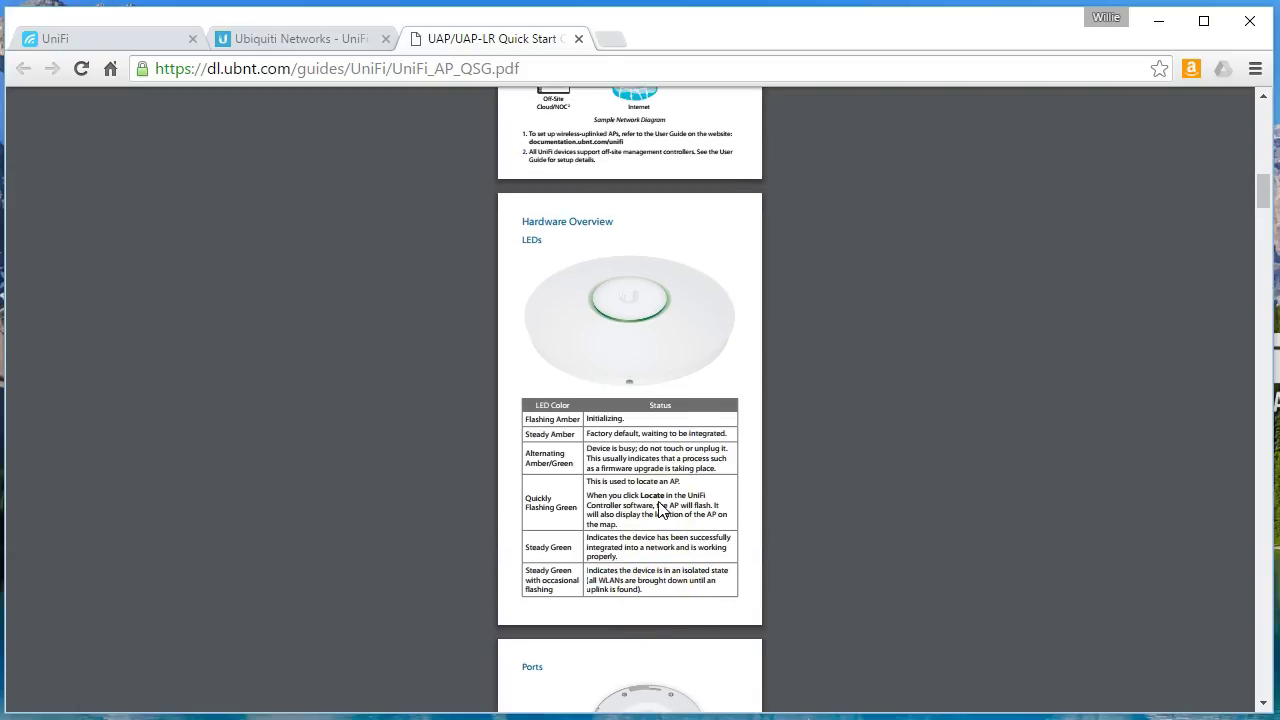
Step: Check port 3 of the Lab Switch in the UniFi controller and close the open device properties
click(92, 36)
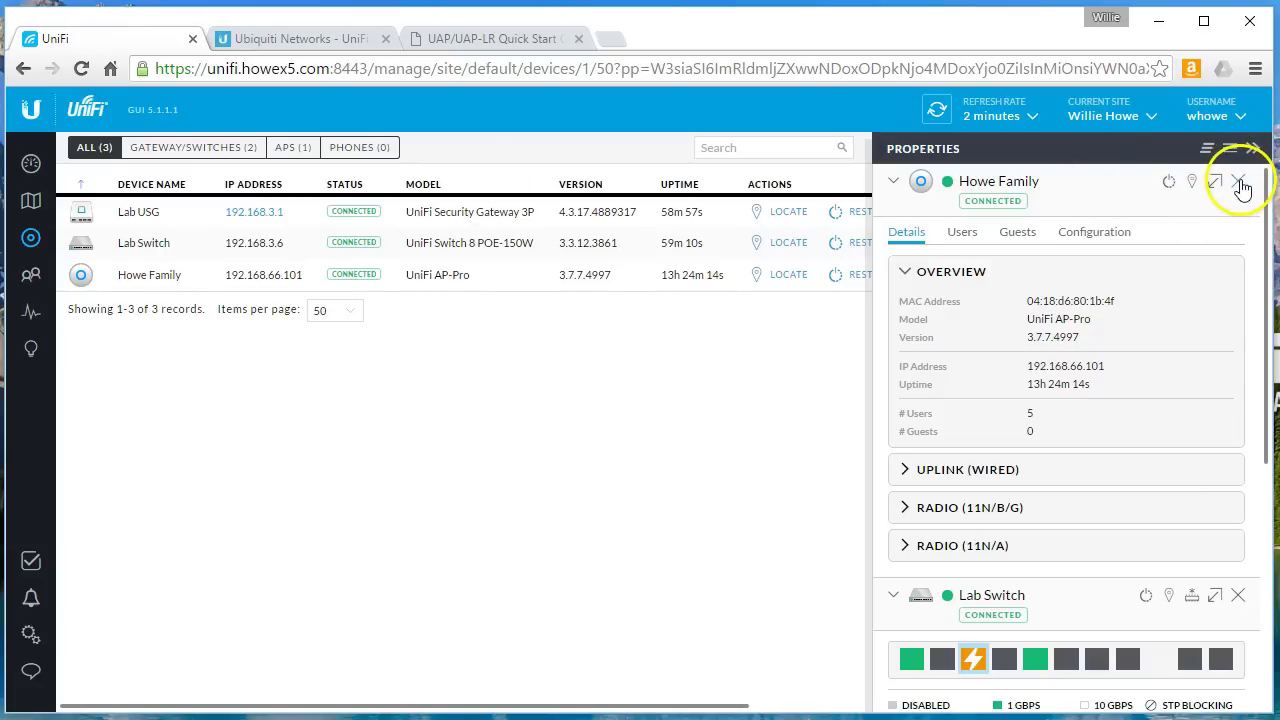
scroll(1020, 567, down, 3)
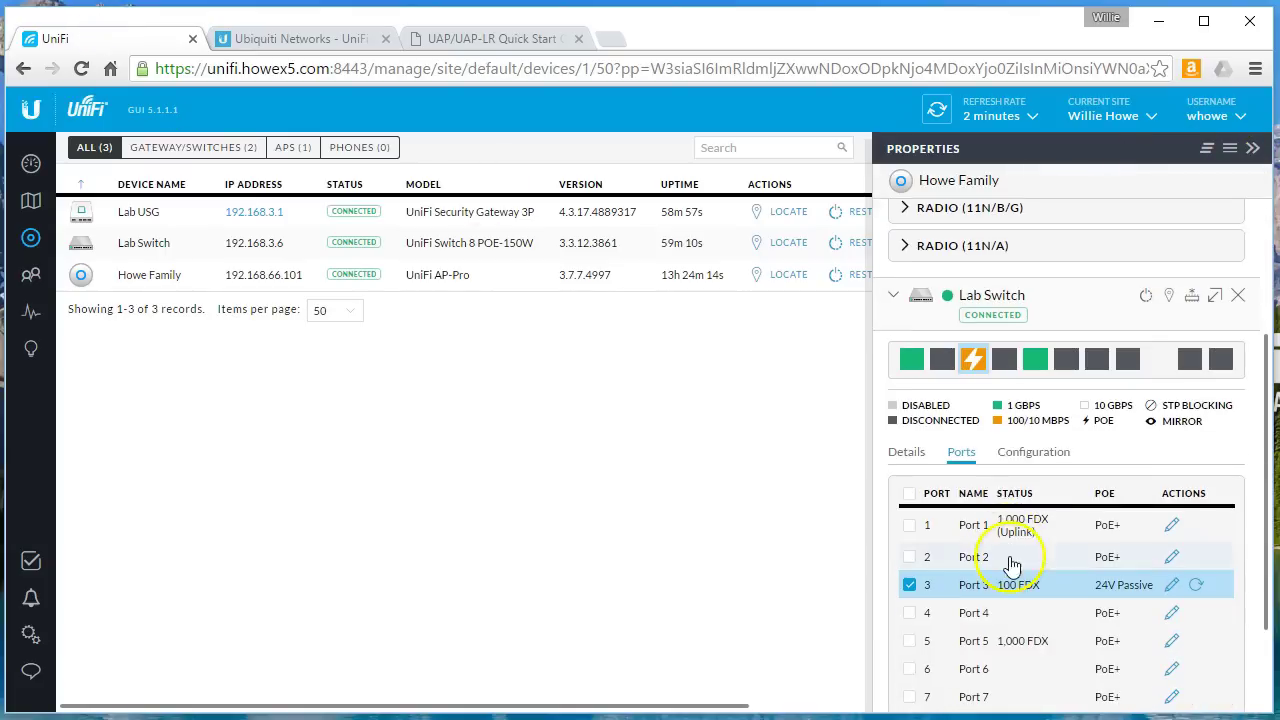
mouse_move(985, 372)
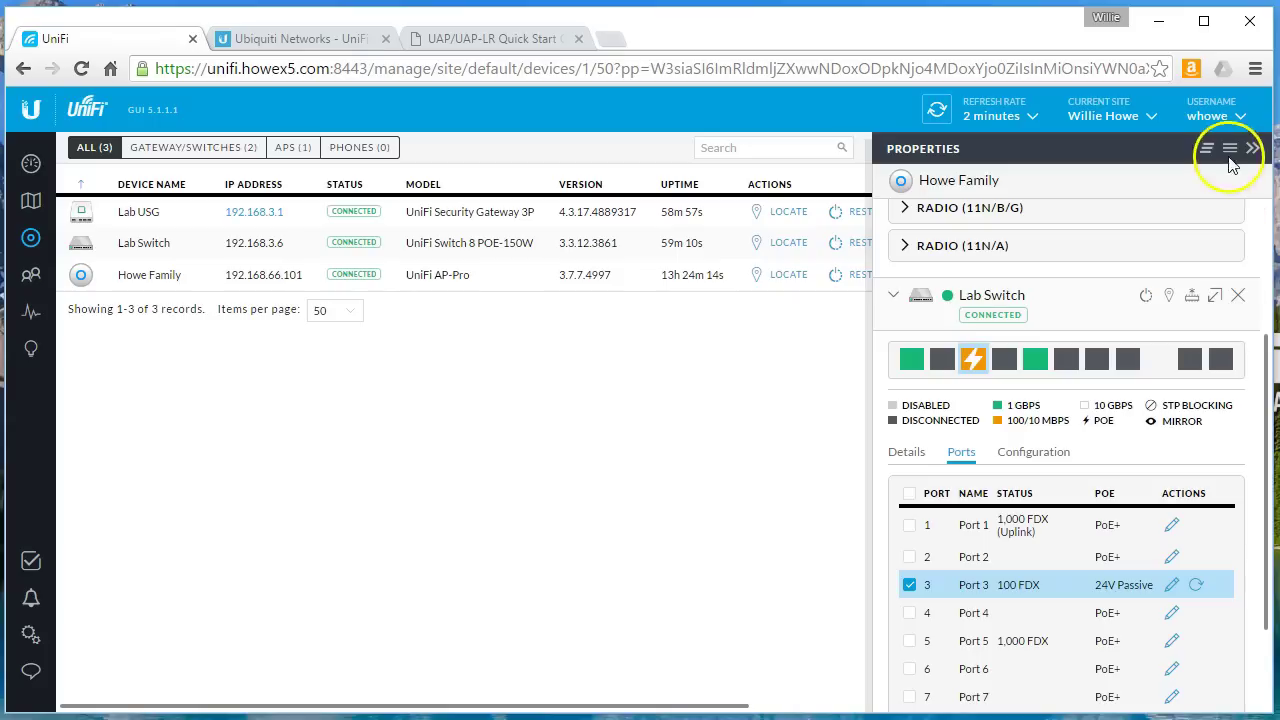
click(1238, 295)
click(1250, 184)
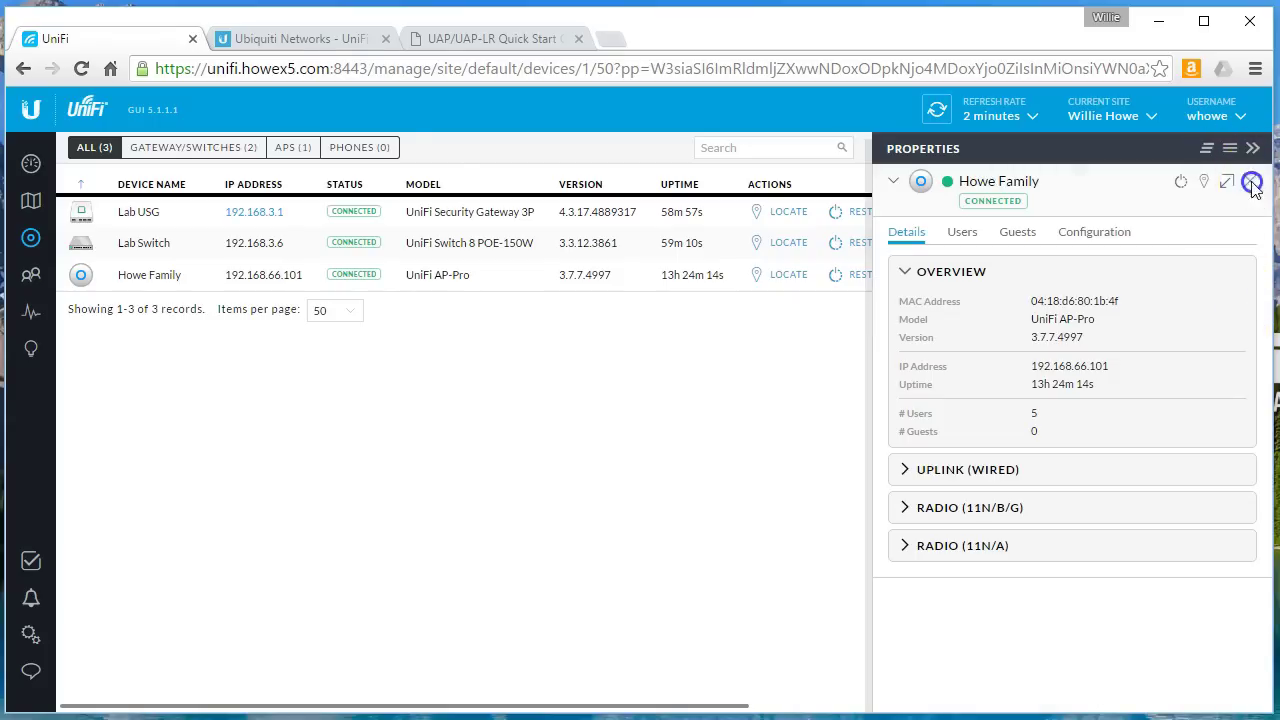
Step: Reload the device list to adopt the pending UniFi AP-LR and start its firmware upgrade
click(81, 68)
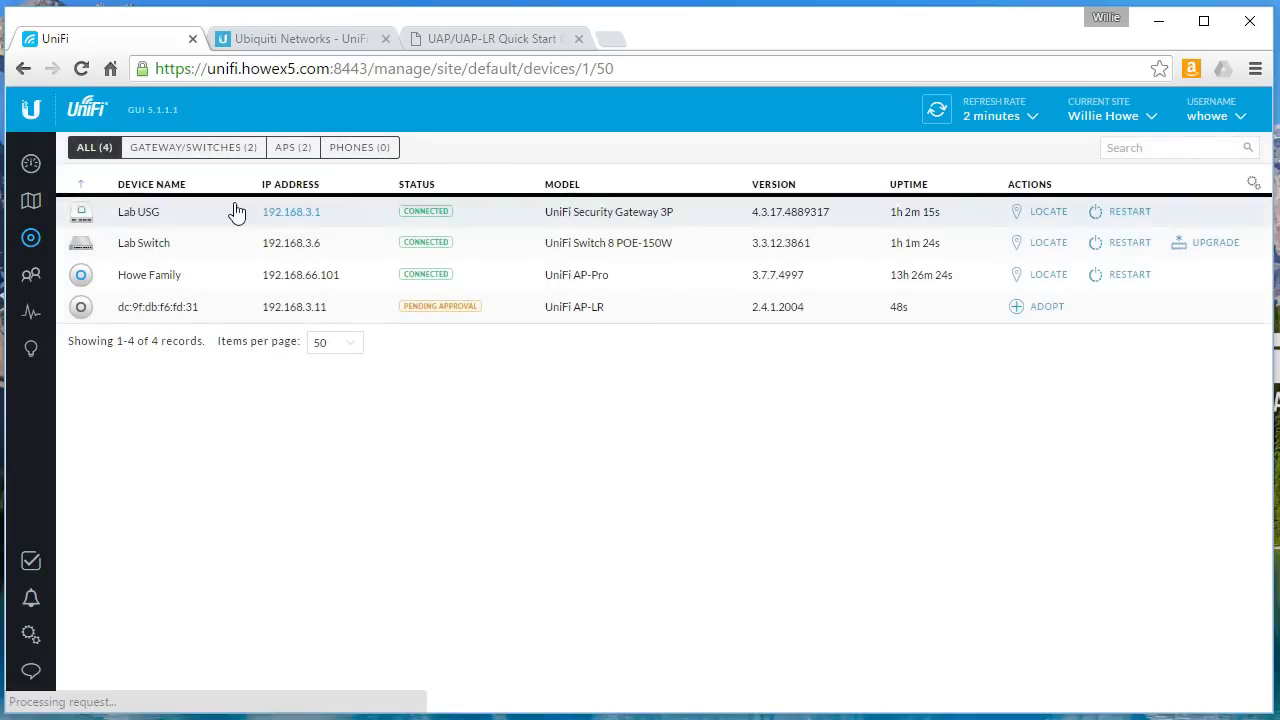
click(1040, 307)
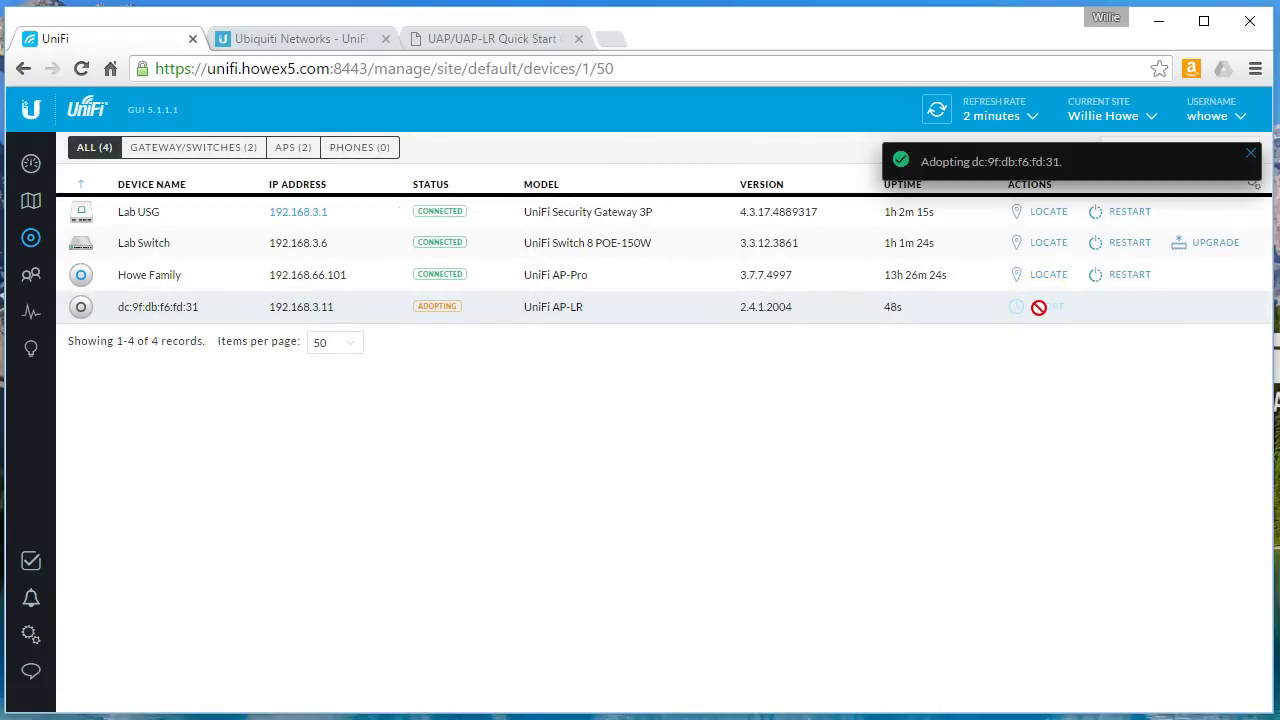
click(933, 110)
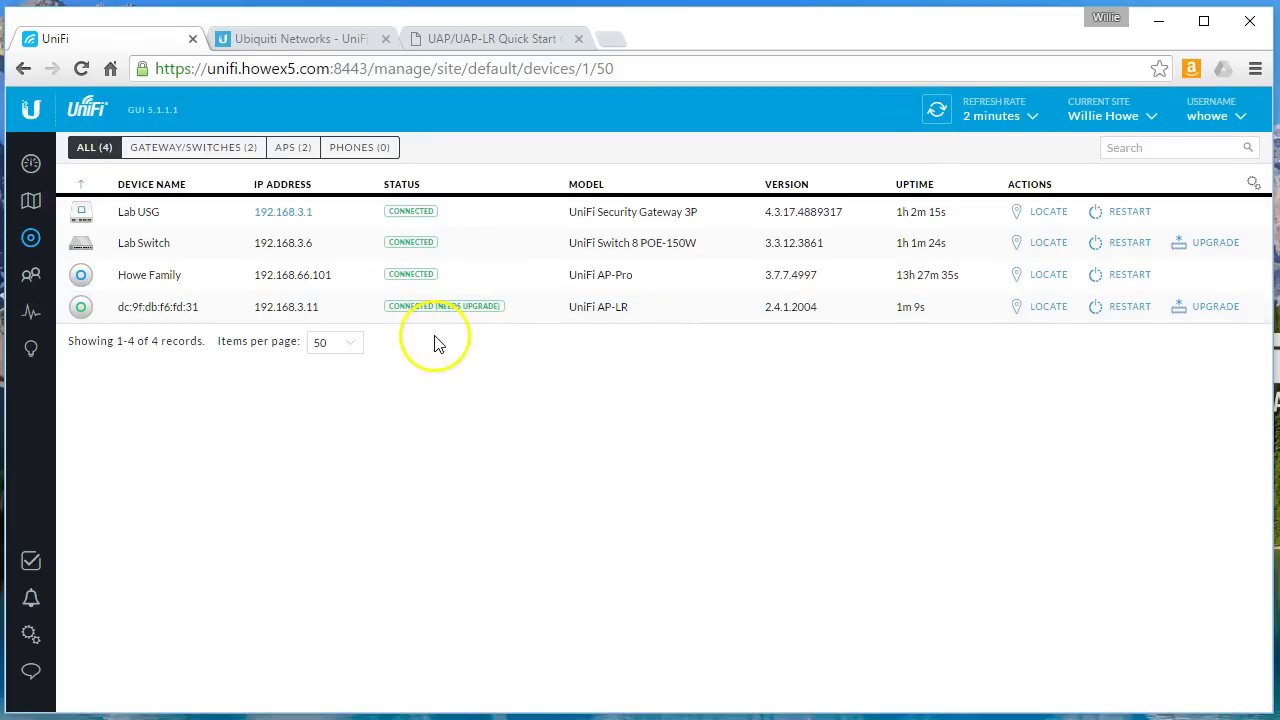
click(1218, 309)
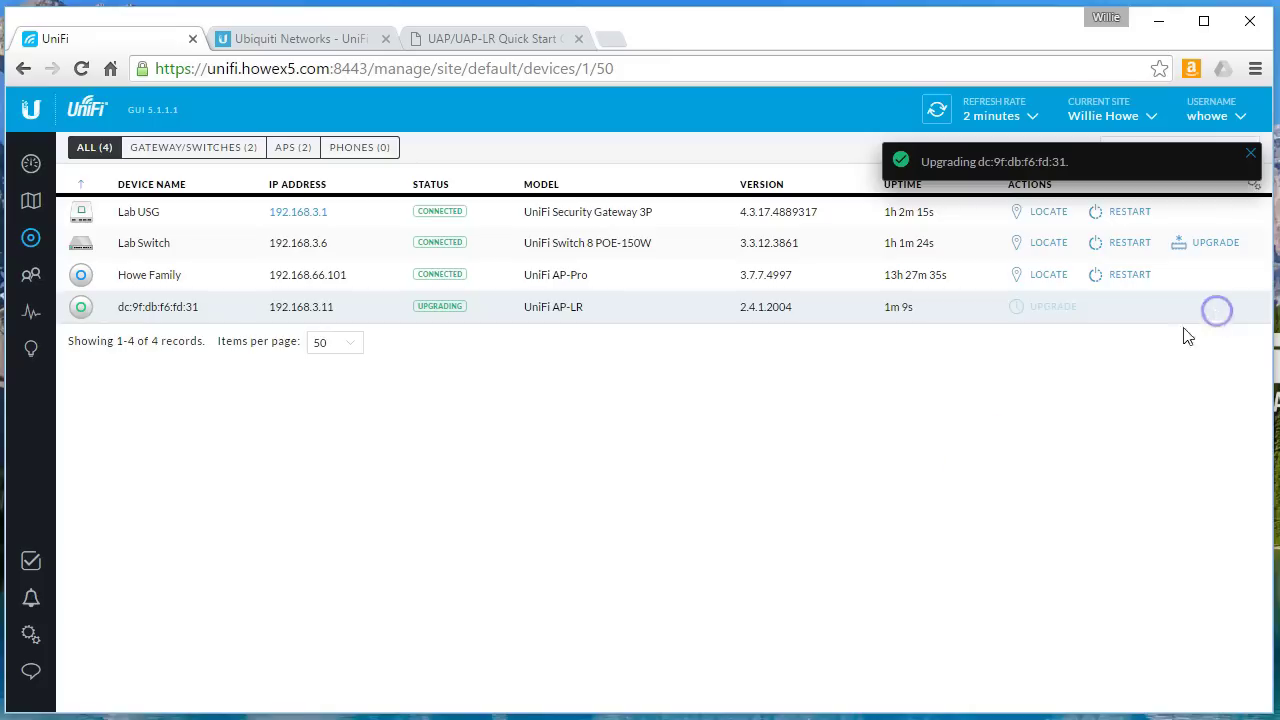
click(1250, 149)
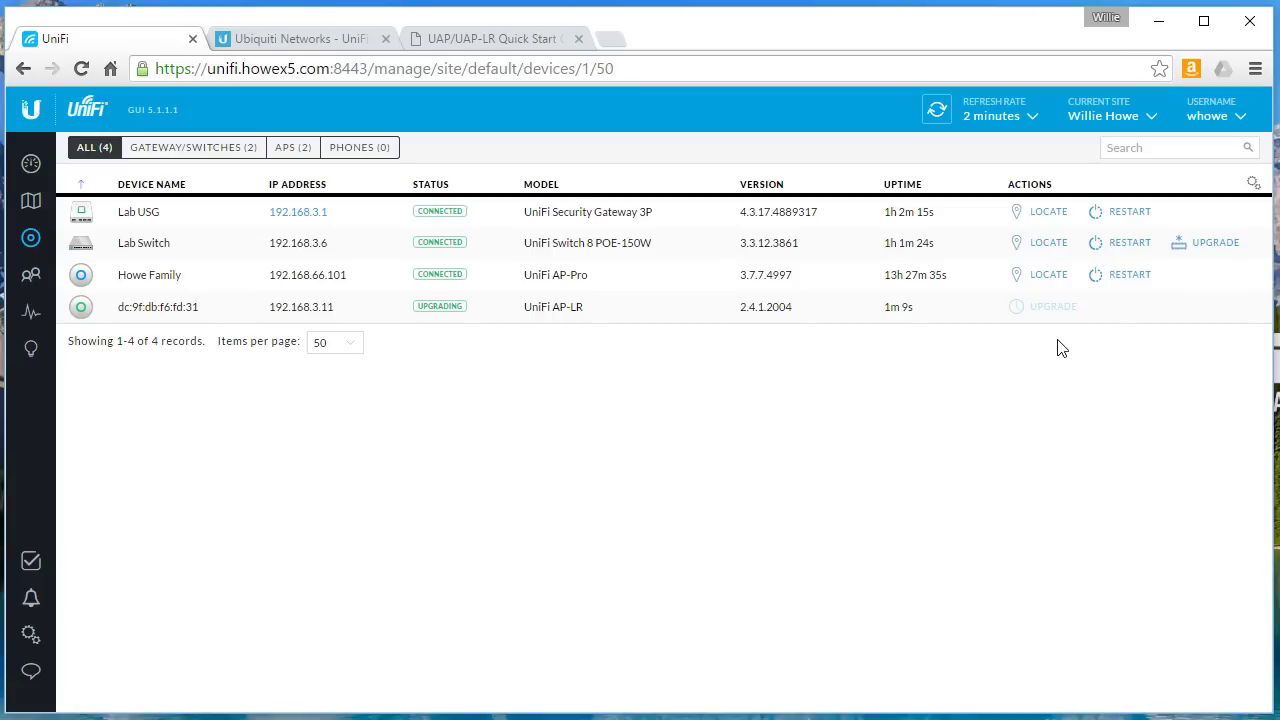
Step: Read the guide's Alternating Amber/Green LED entry and refresh the controller's device list to check the UniFi AP-LR's upgrade
click(445, 38)
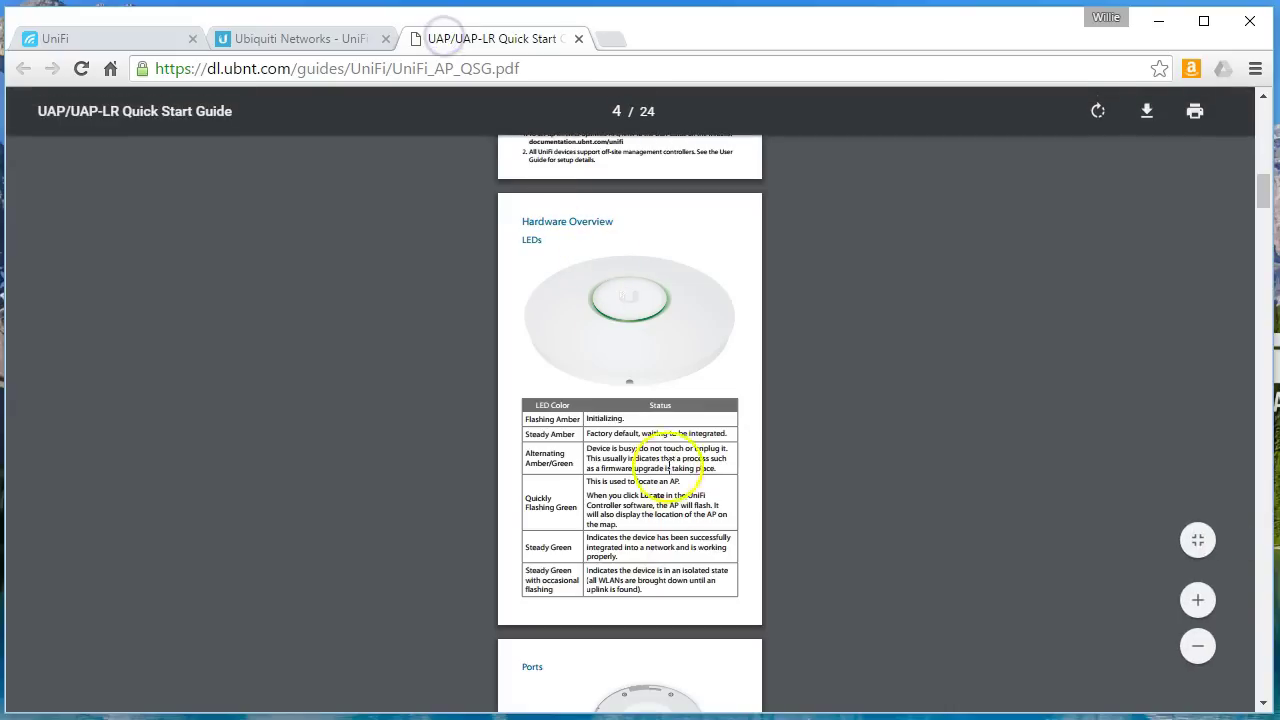
drag(586, 448, 723, 471)
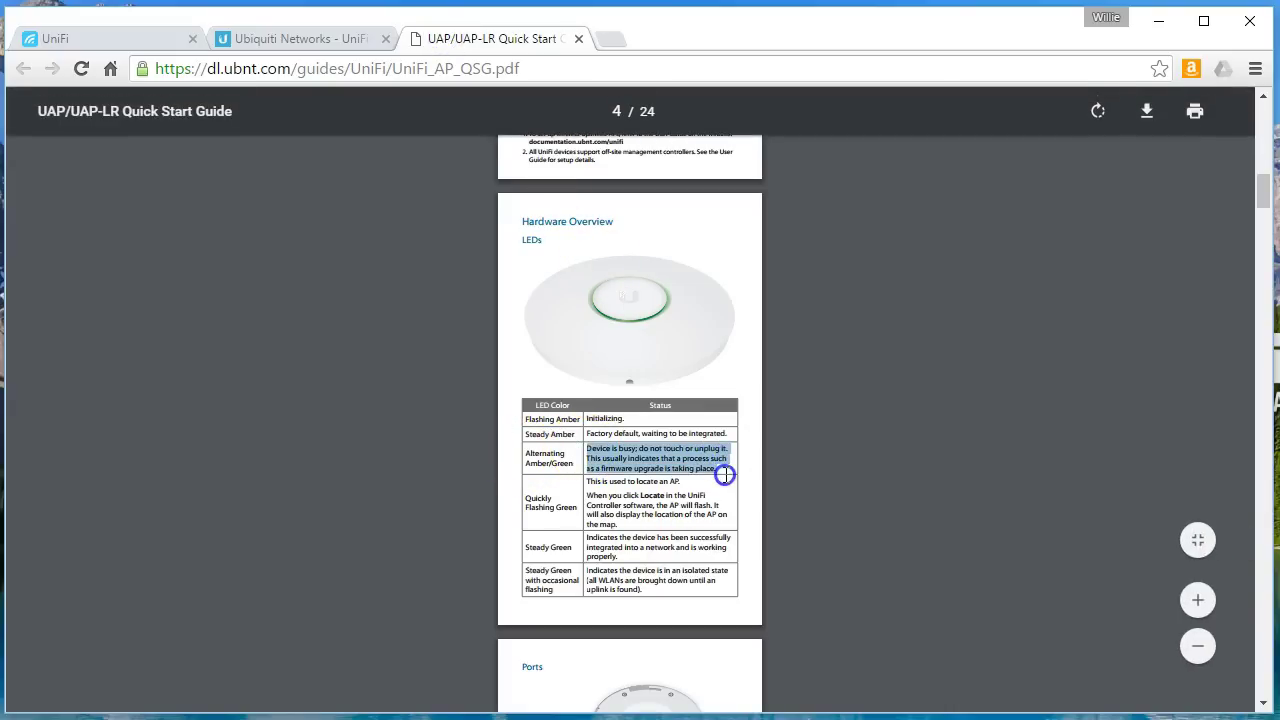
click(730, 472)
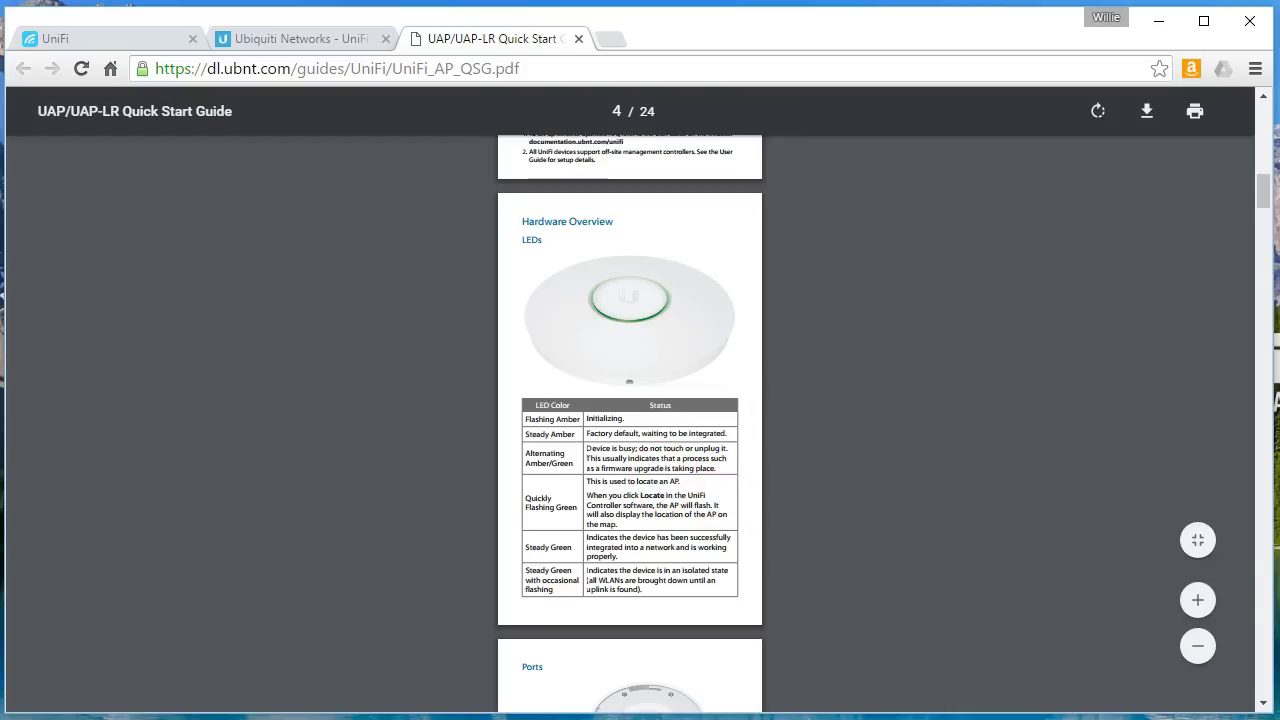
mouse_move(1257, 194)
mouse_down()
mouse_move(1266, 314)
mouse_move(1259, 124)
mouse_move(1258, 205)
mouse_move(1257, 194)
mouse_up()
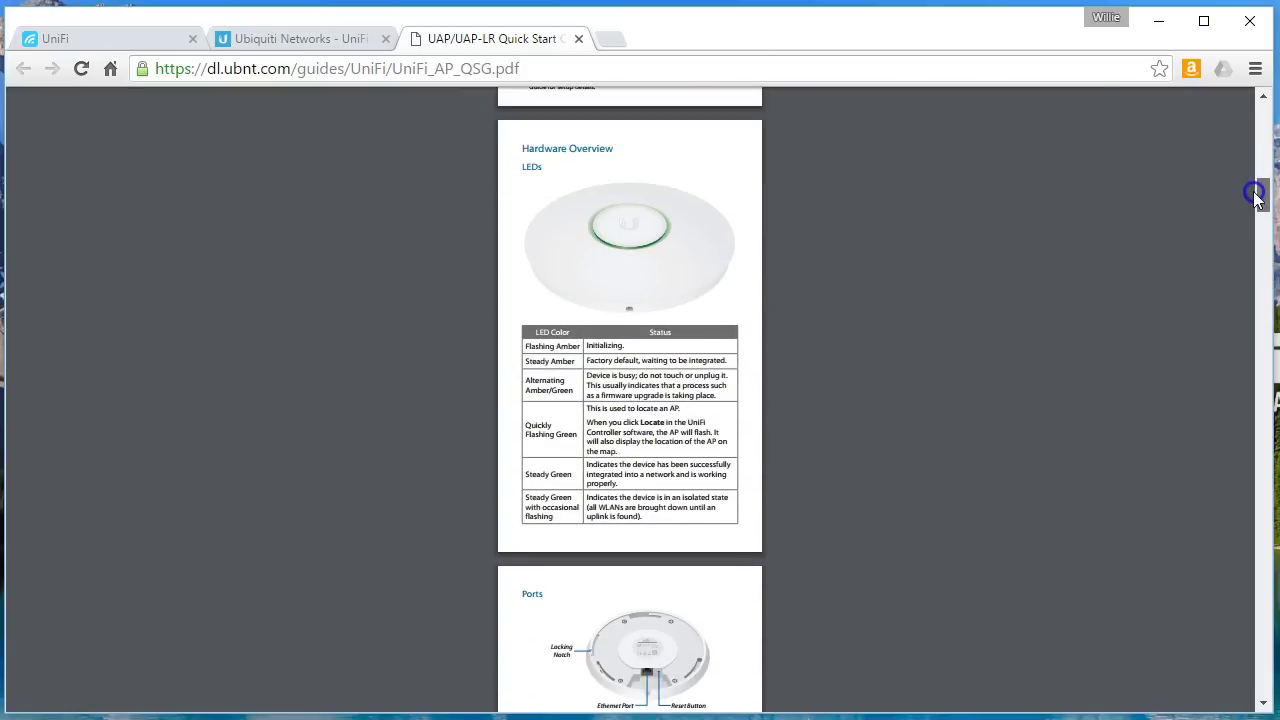
click(108, 38)
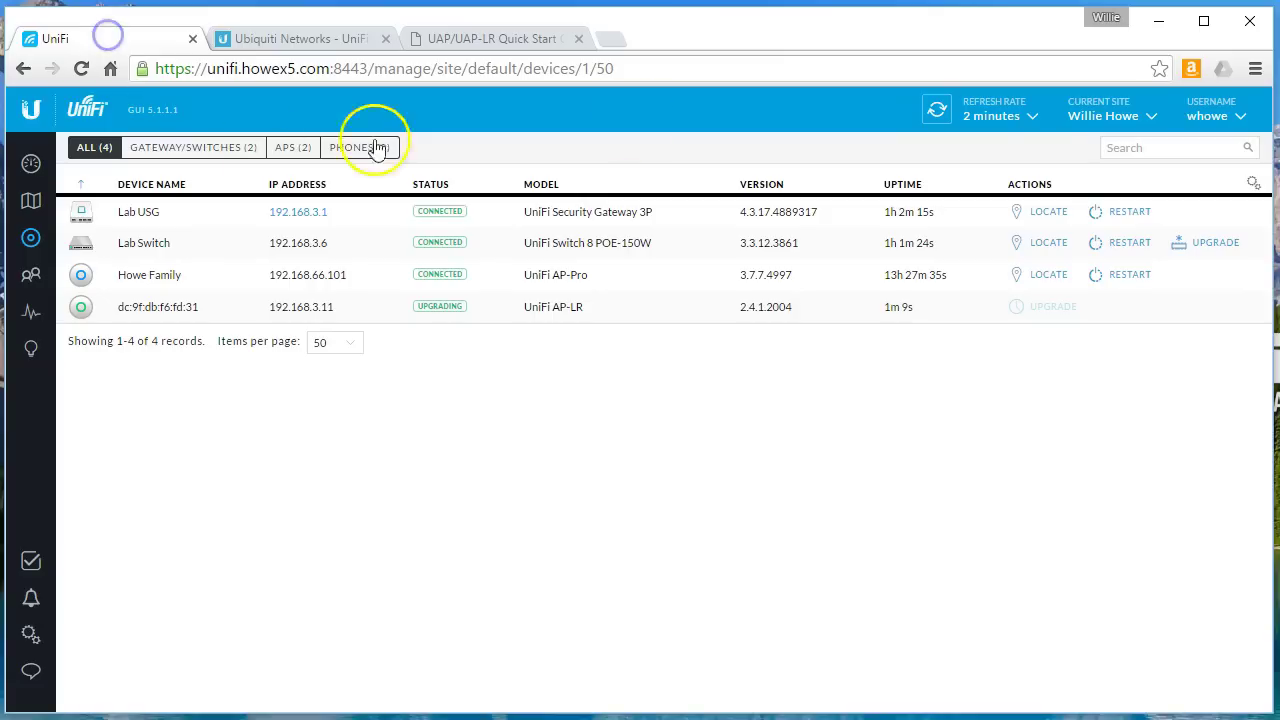
click(938, 108)
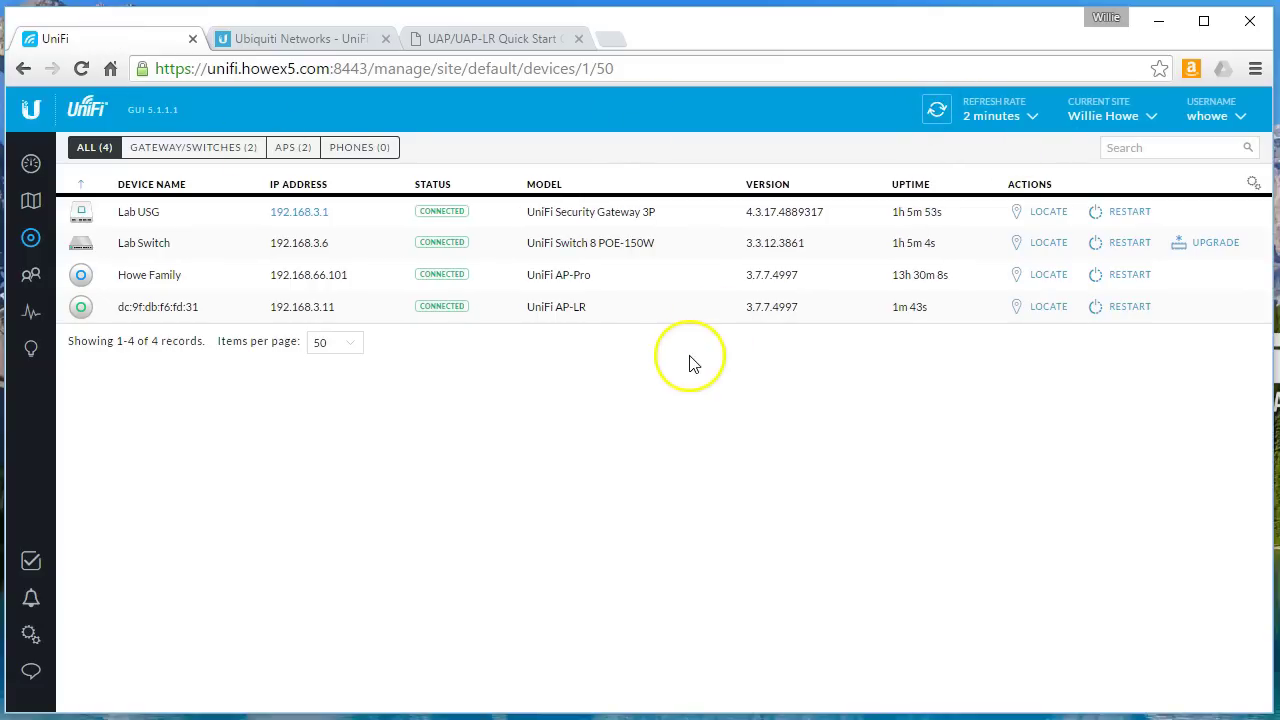
Step: Set the UniFi AP-LR's alias to Lab UAP-LR and save it
click(160, 306)
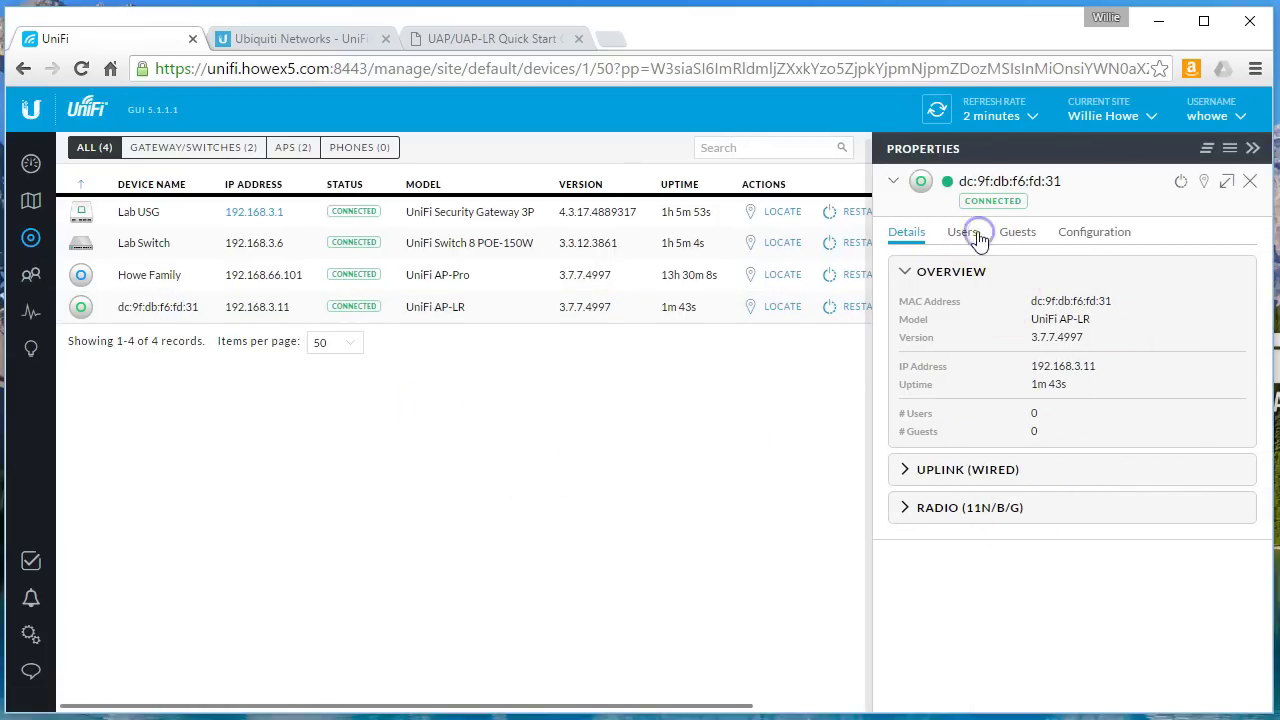
click(1075, 233)
click(1007, 330)
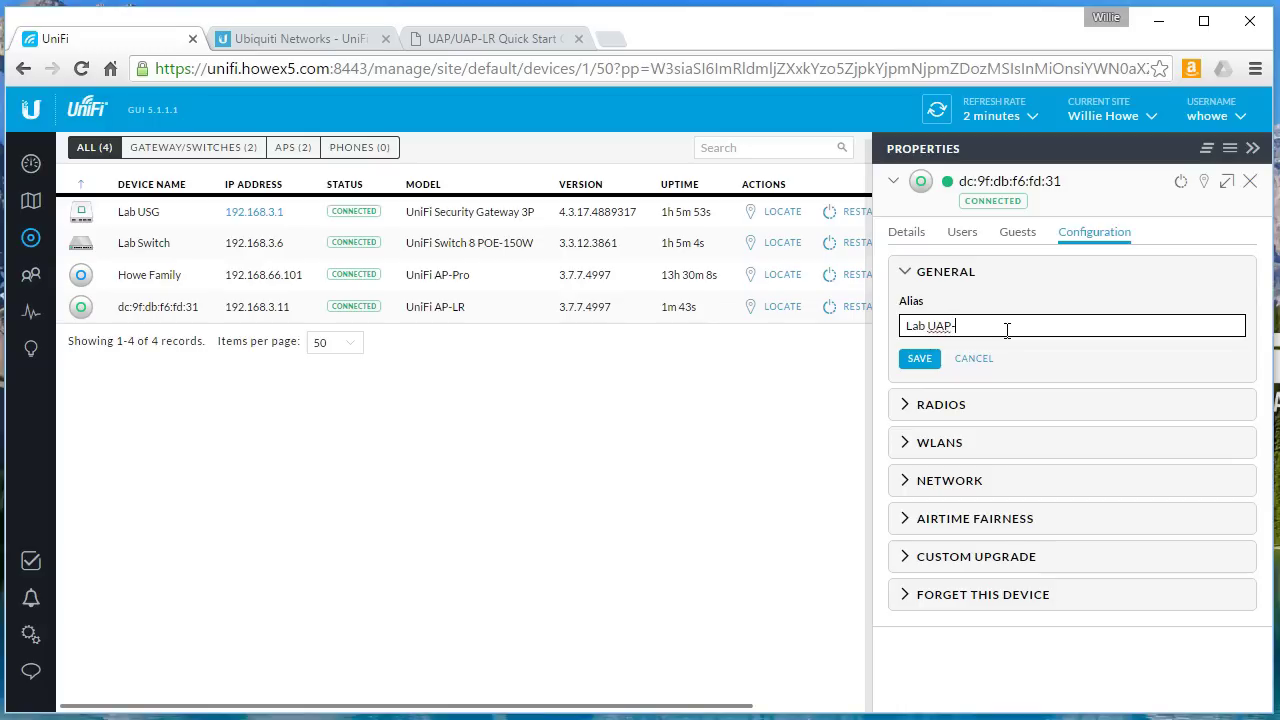
click(920, 360)
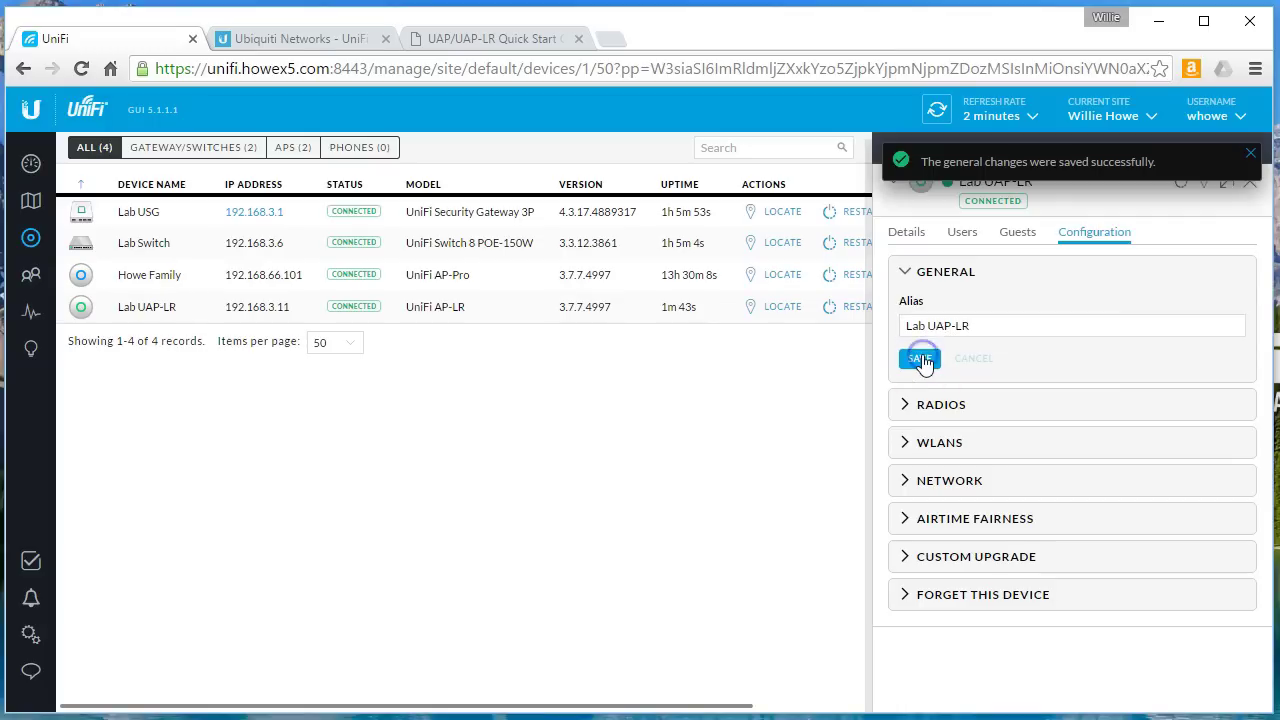
Step: Examine the Lab UAP-LR's overview, wired uplink, radio, users and guests information
click(905, 232)
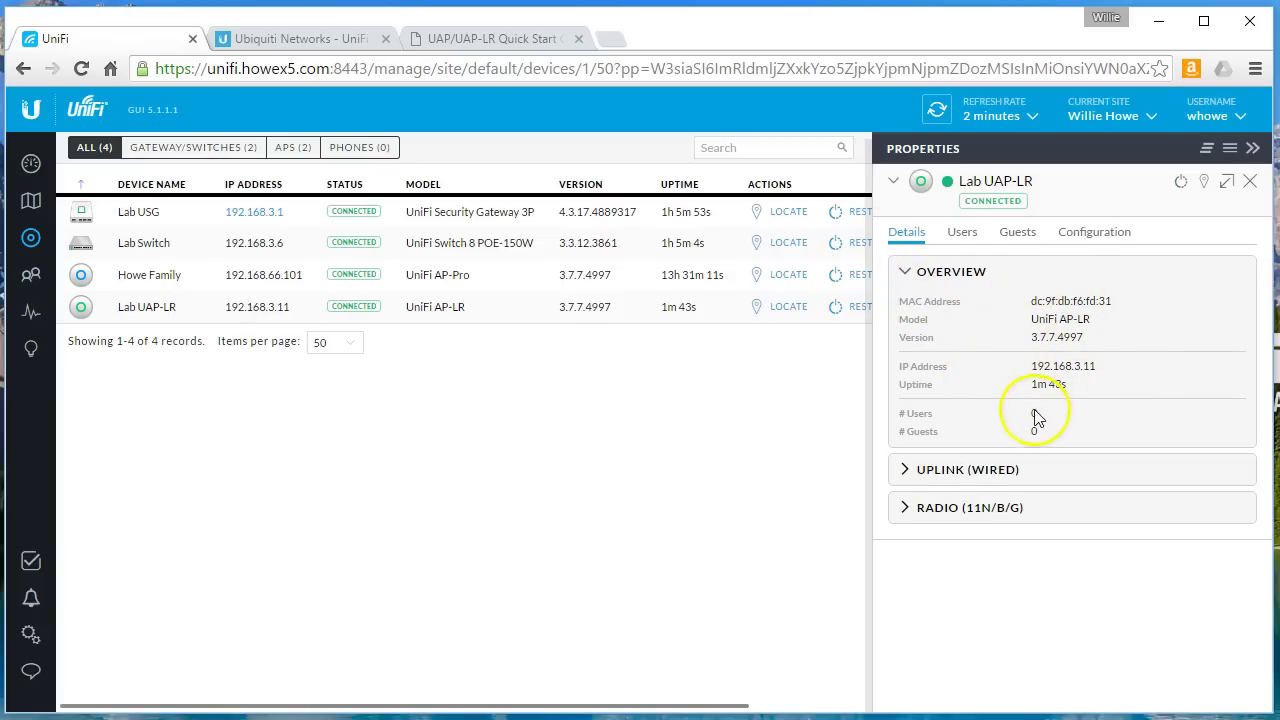
click(1010, 472)
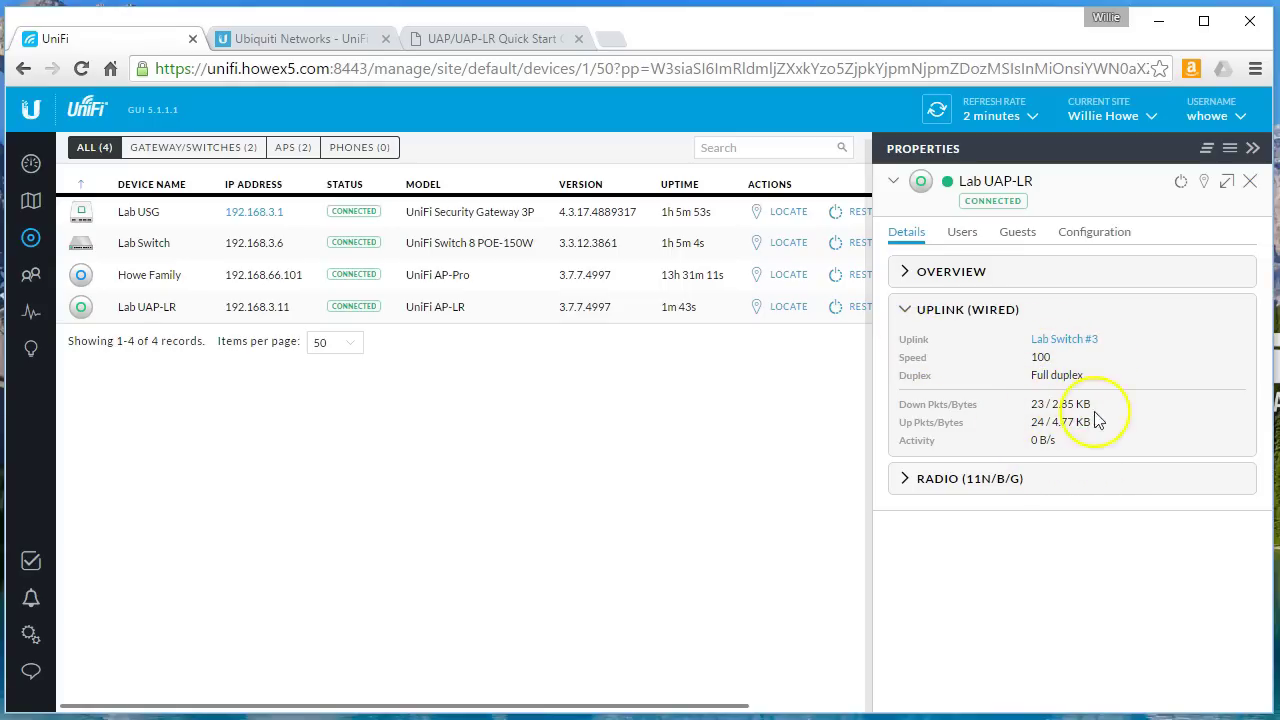
click(965, 478)
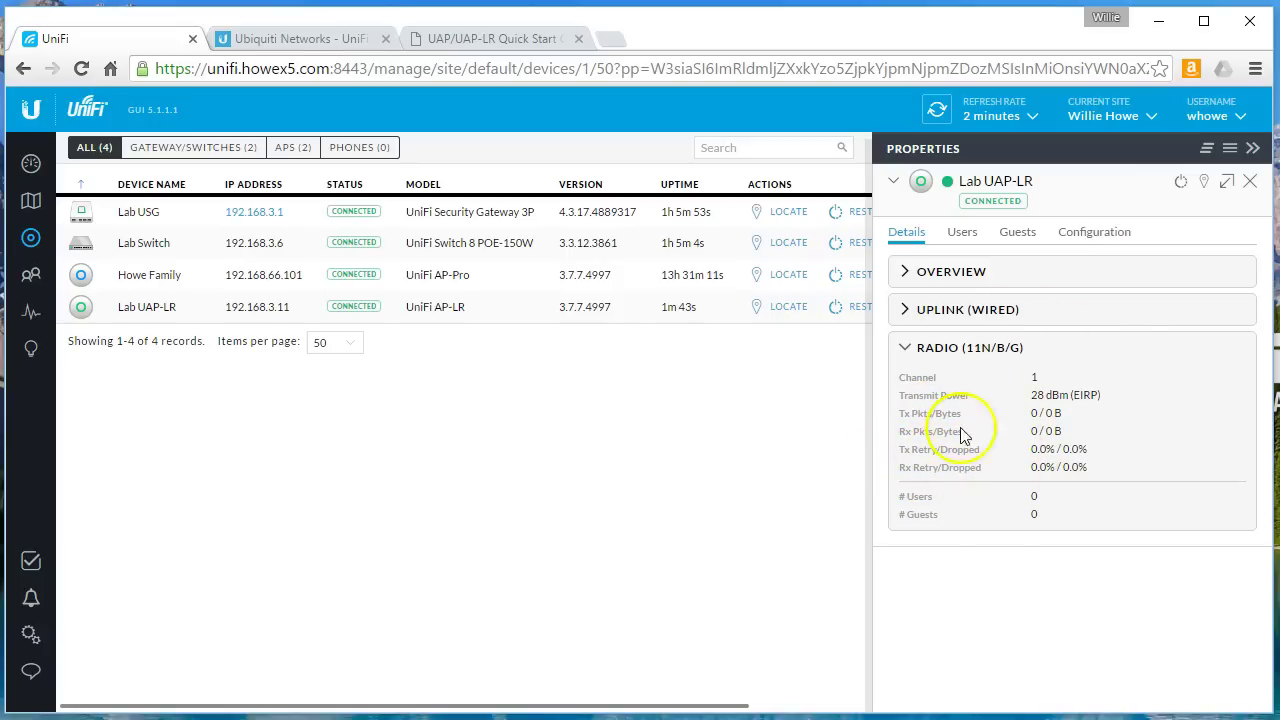
click(960, 231)
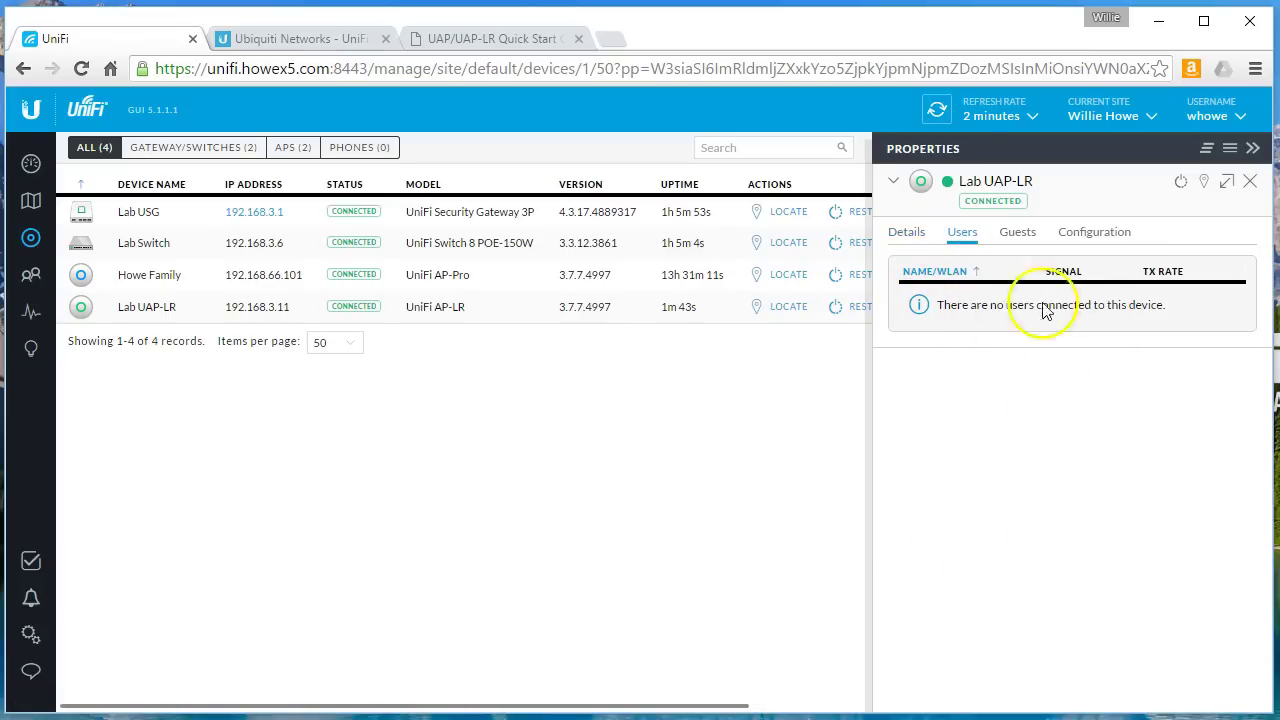
click(1012, 233)
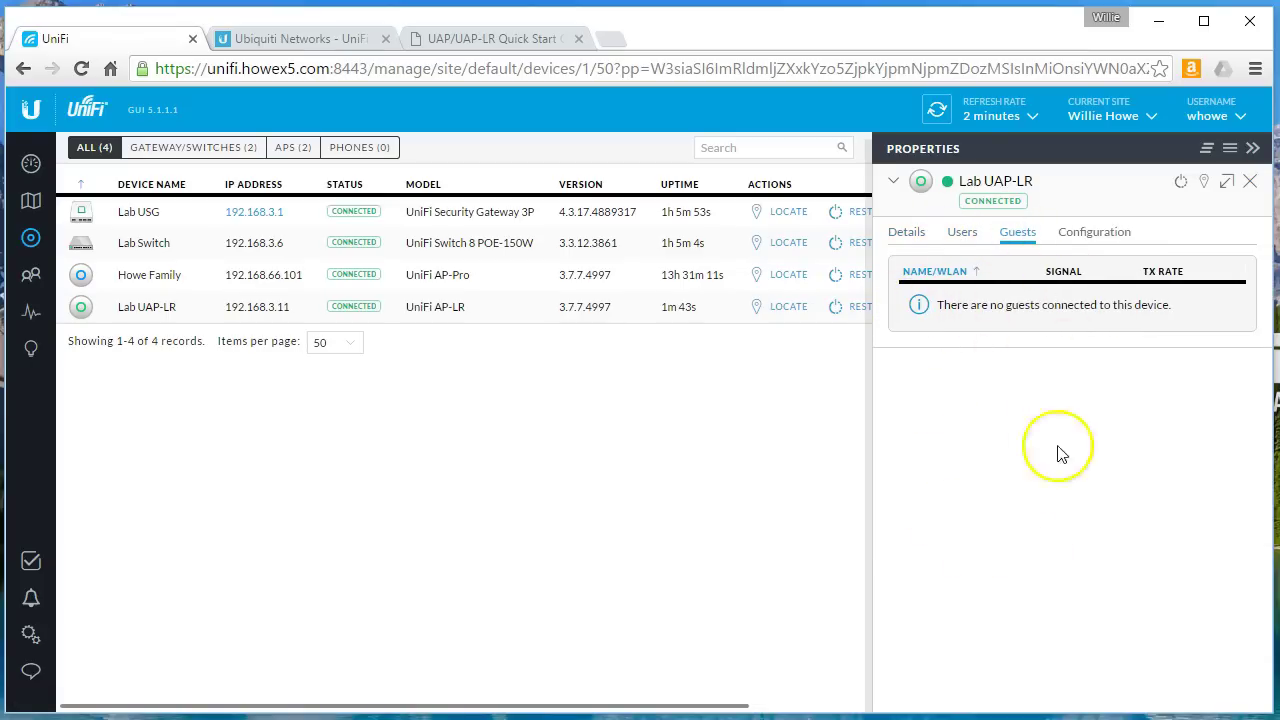
Step: Set the Lab UAP-LR's 2G radio to channel 6 with Low transmit power, check the channel width options, and queue the changes
click(1082, 231)
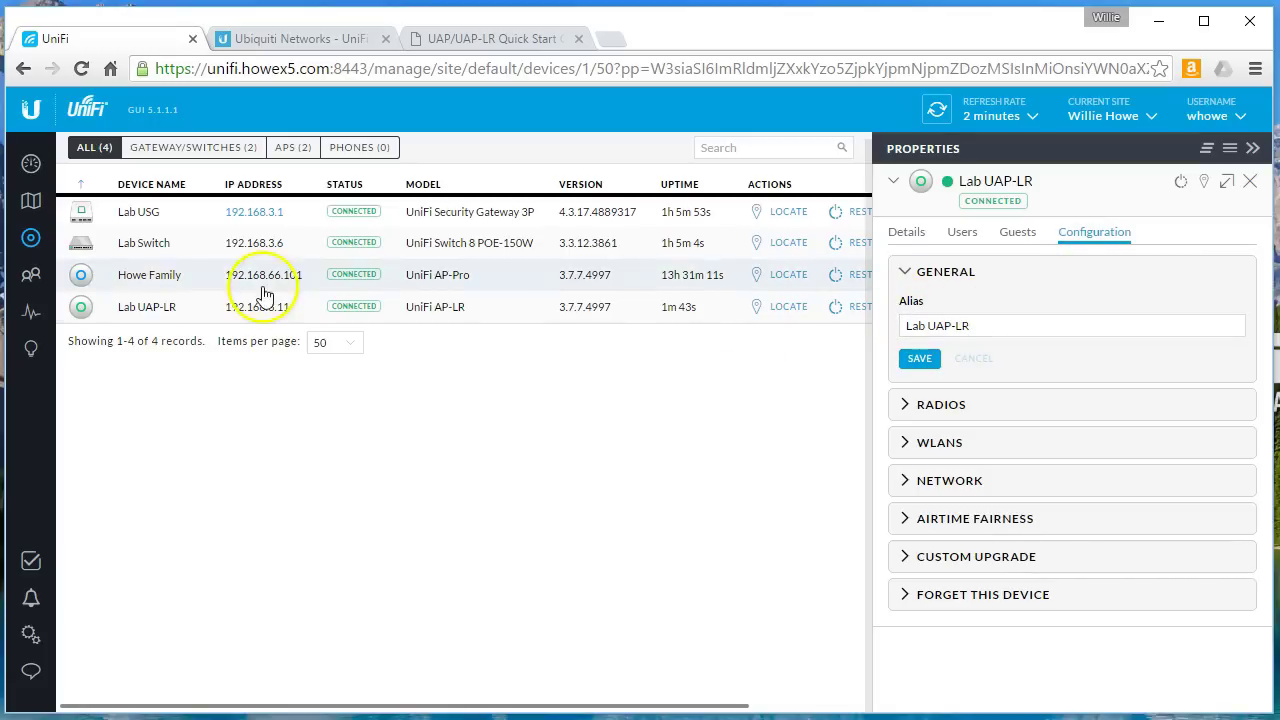
click(955, 406)
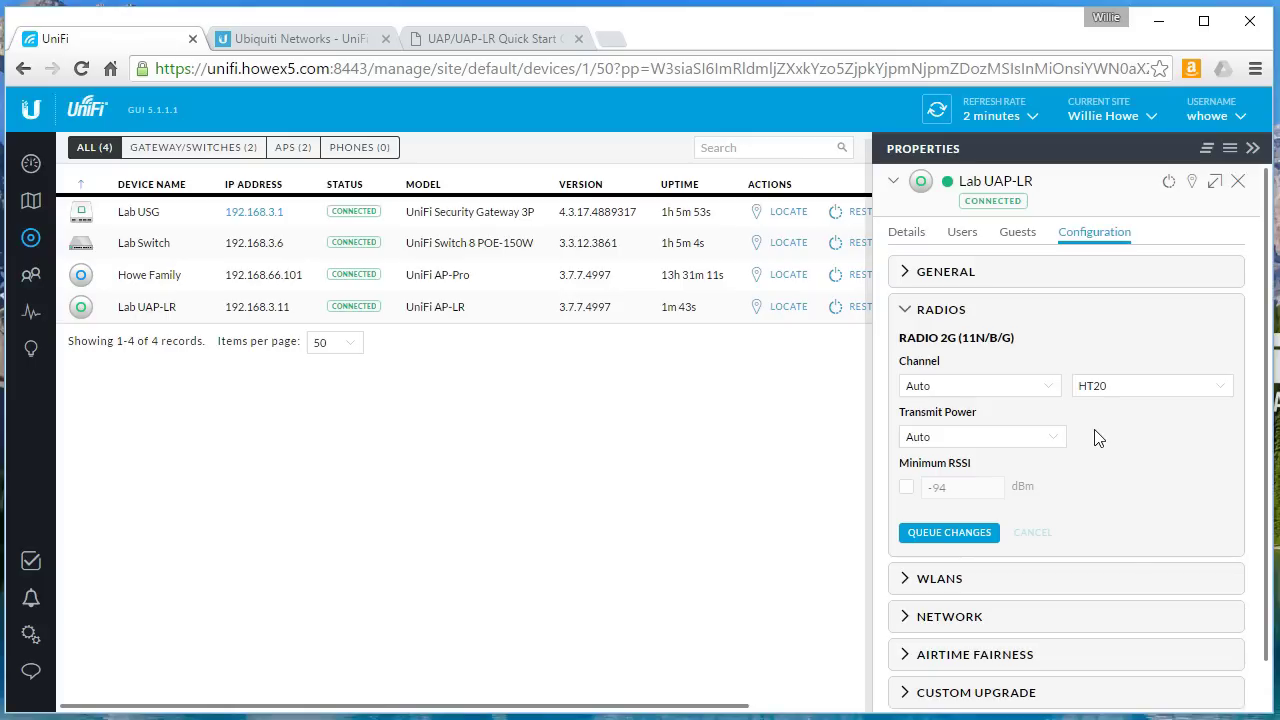
click(1117, 390)
click(1122, 379)
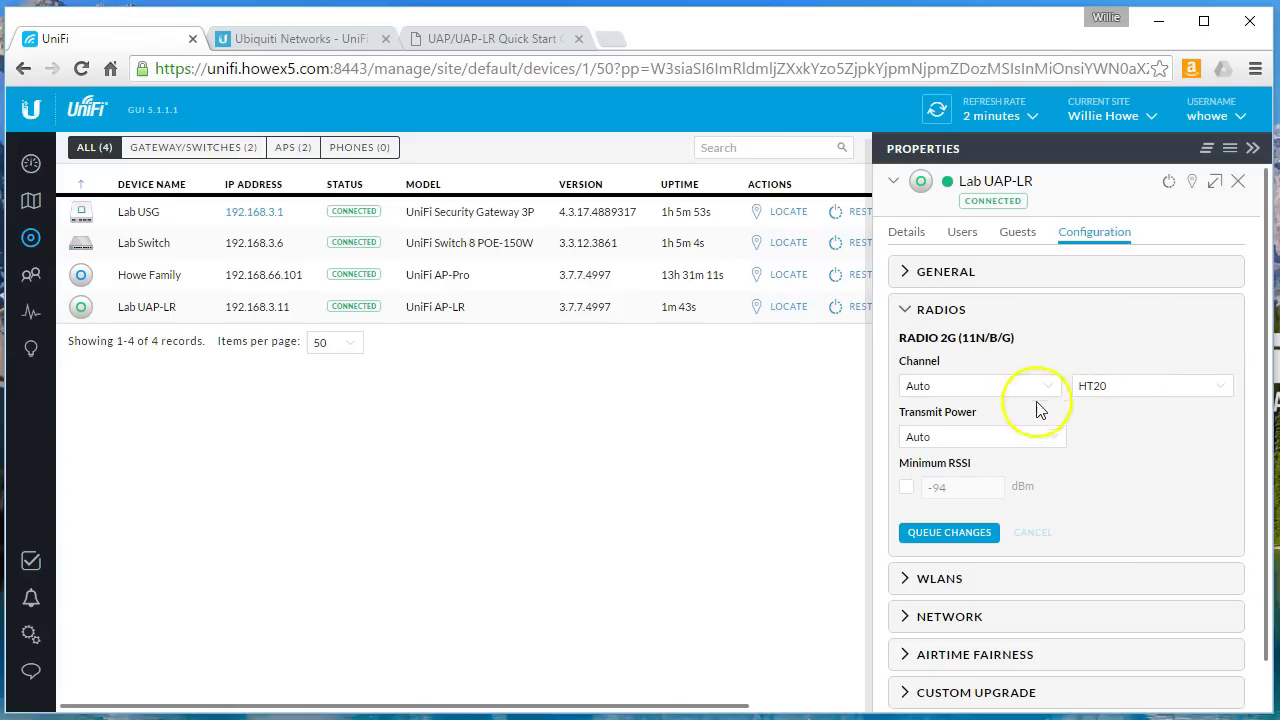
click(973, 390)
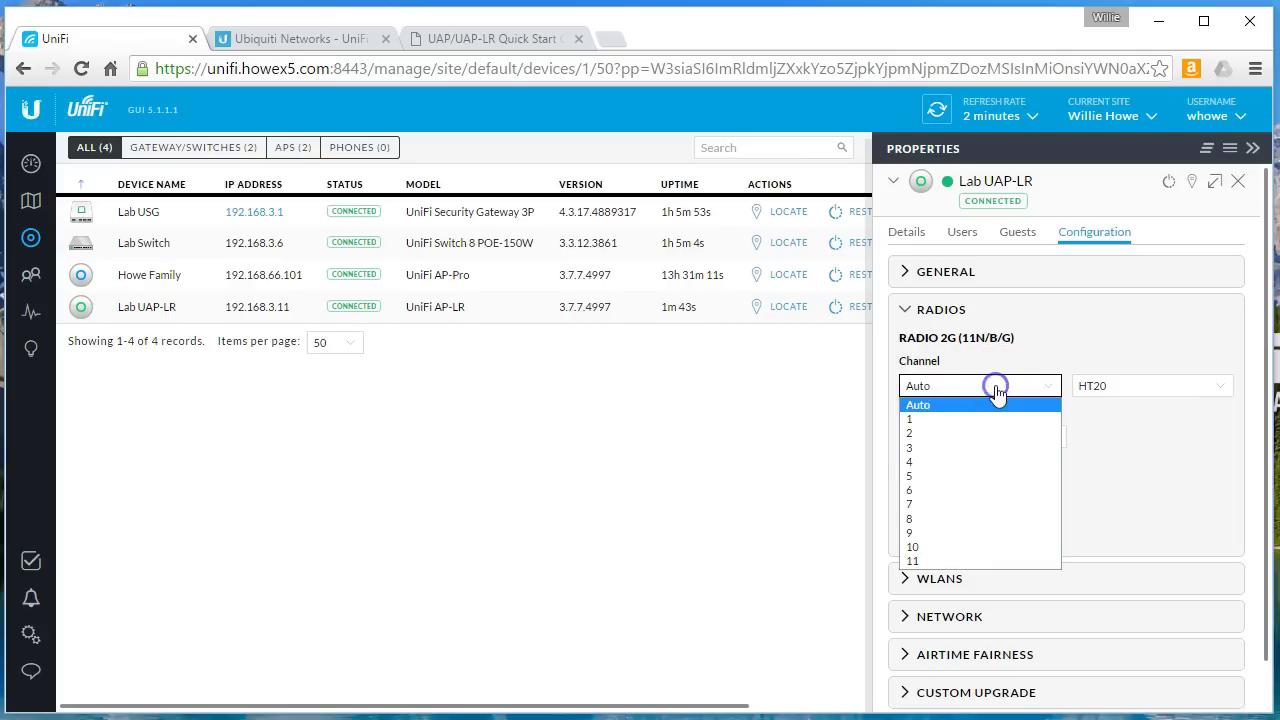
click(925, 492)
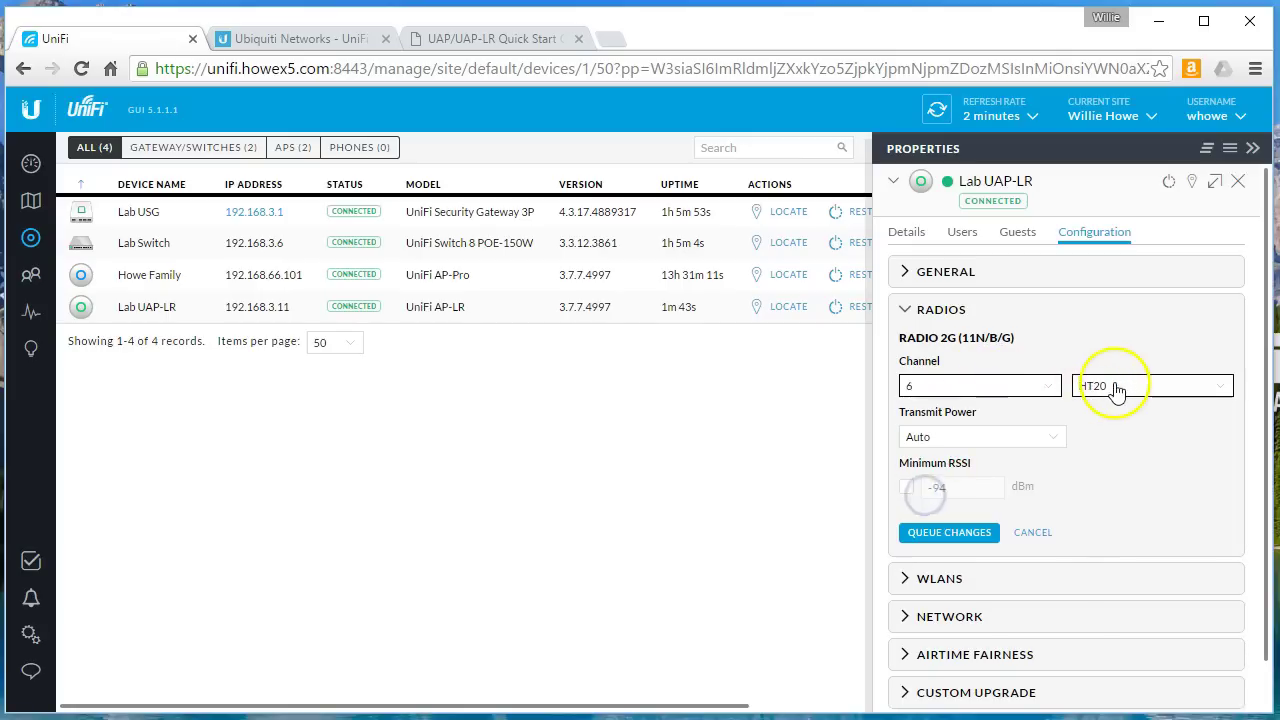
click(957, 437)
click(925, 498)
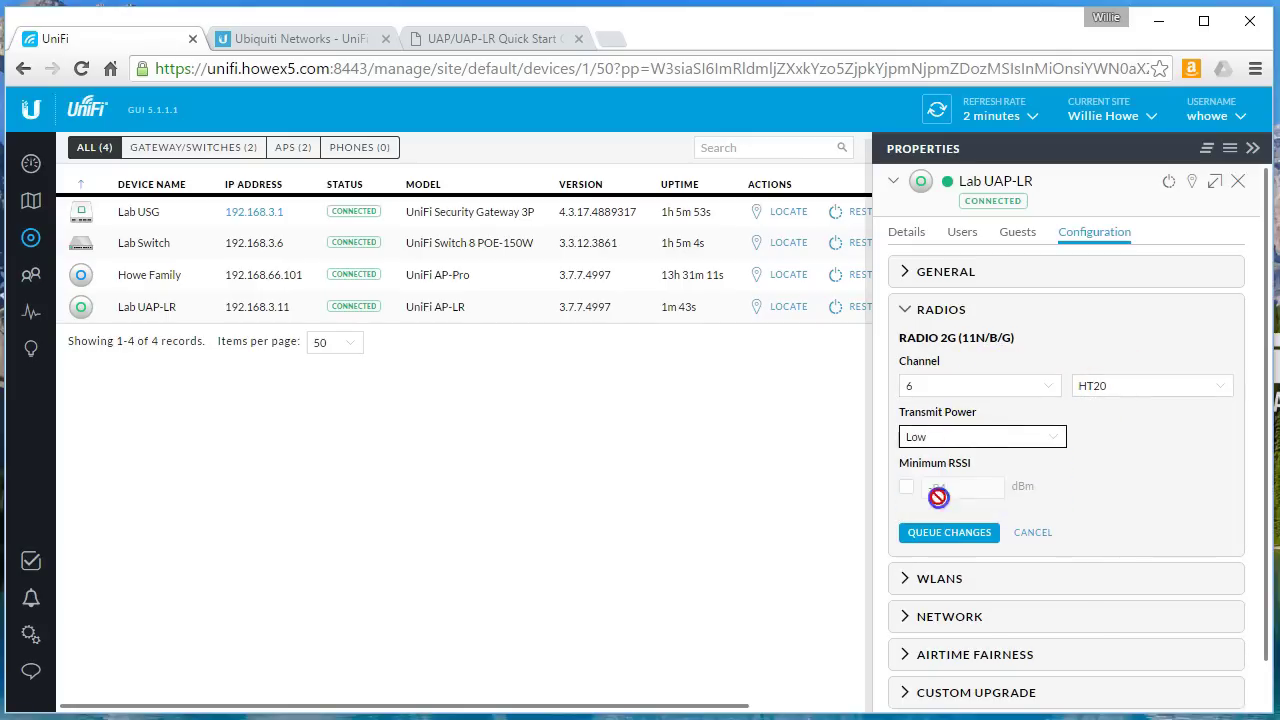
click(958, 532)
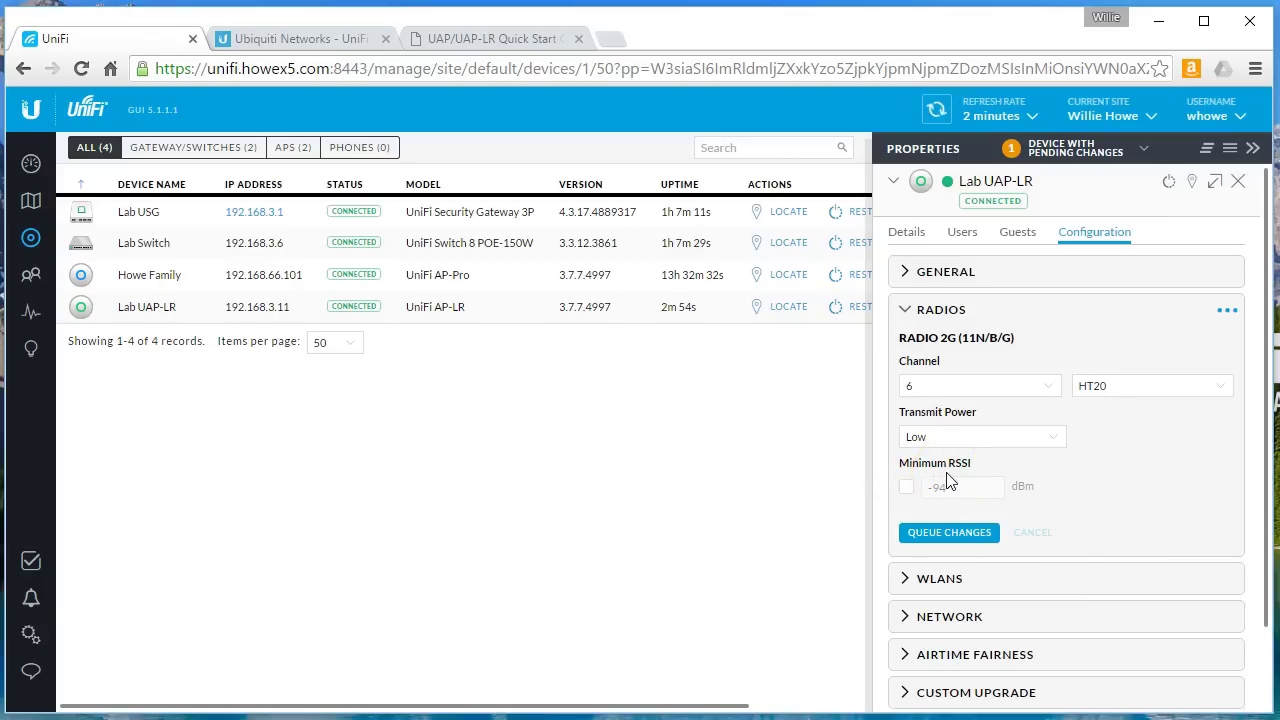
Step: Examine the Lab UAP-LR's WLAN settings, including the Do Your Chores First override options and the WLAN Group choices, without changing them
click(960, 580)
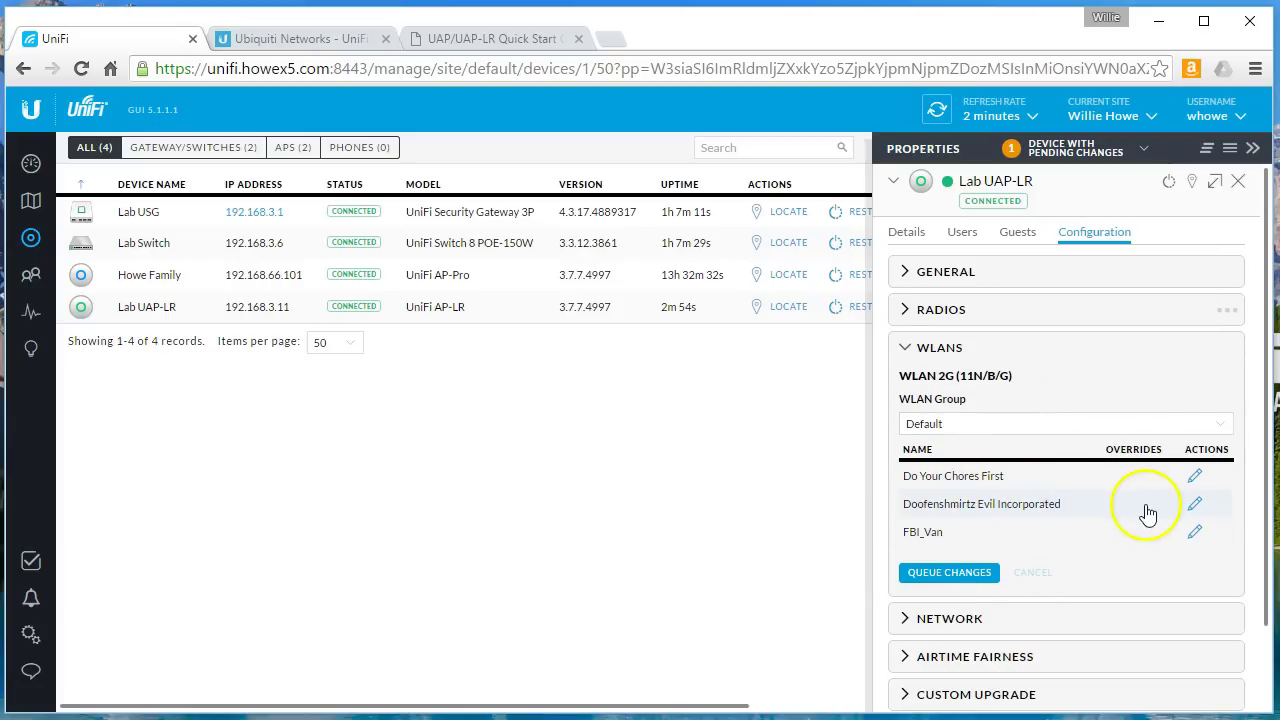
click(1195, 476)
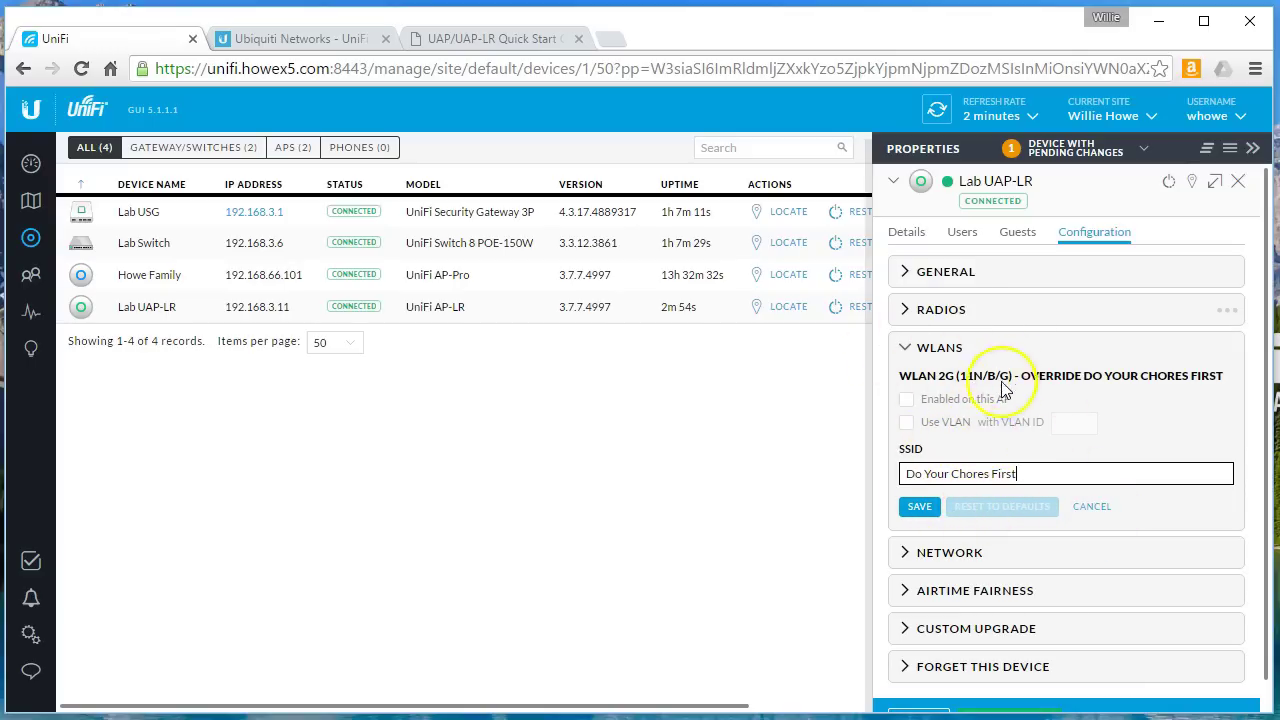
click(1090, 506)
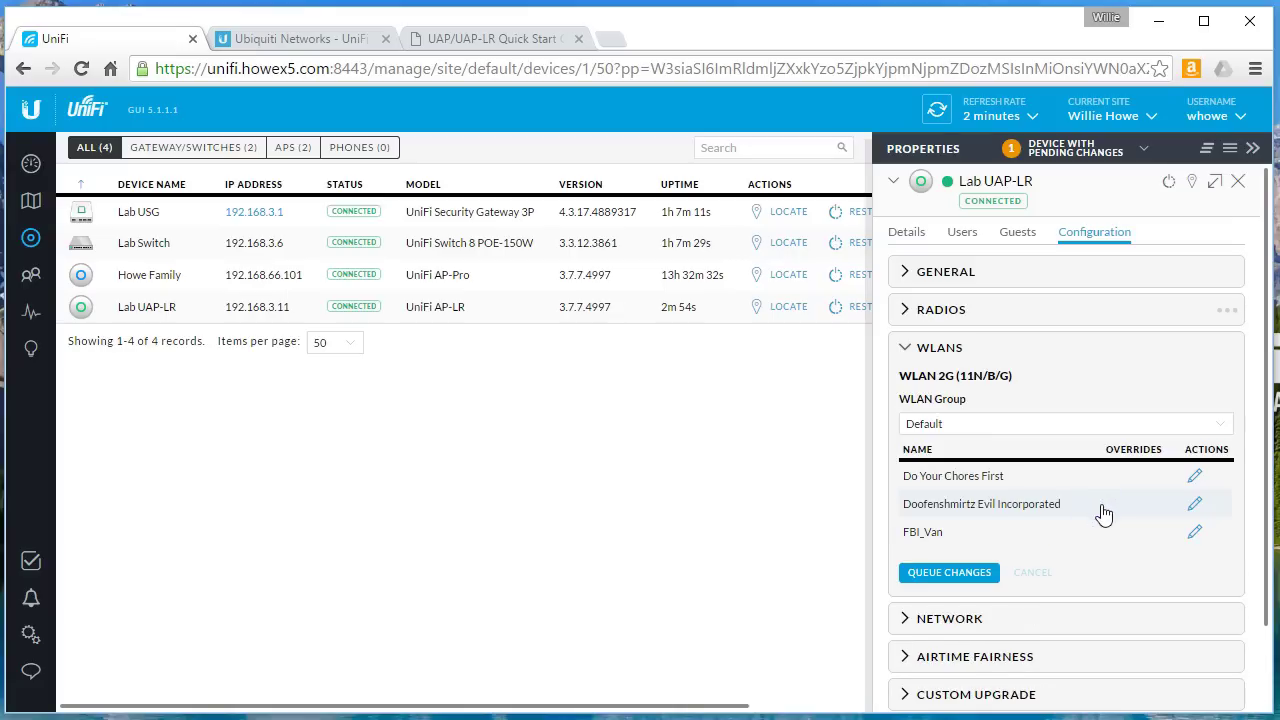
click(1051, 562)
scroll(1051, 562, down, 1)
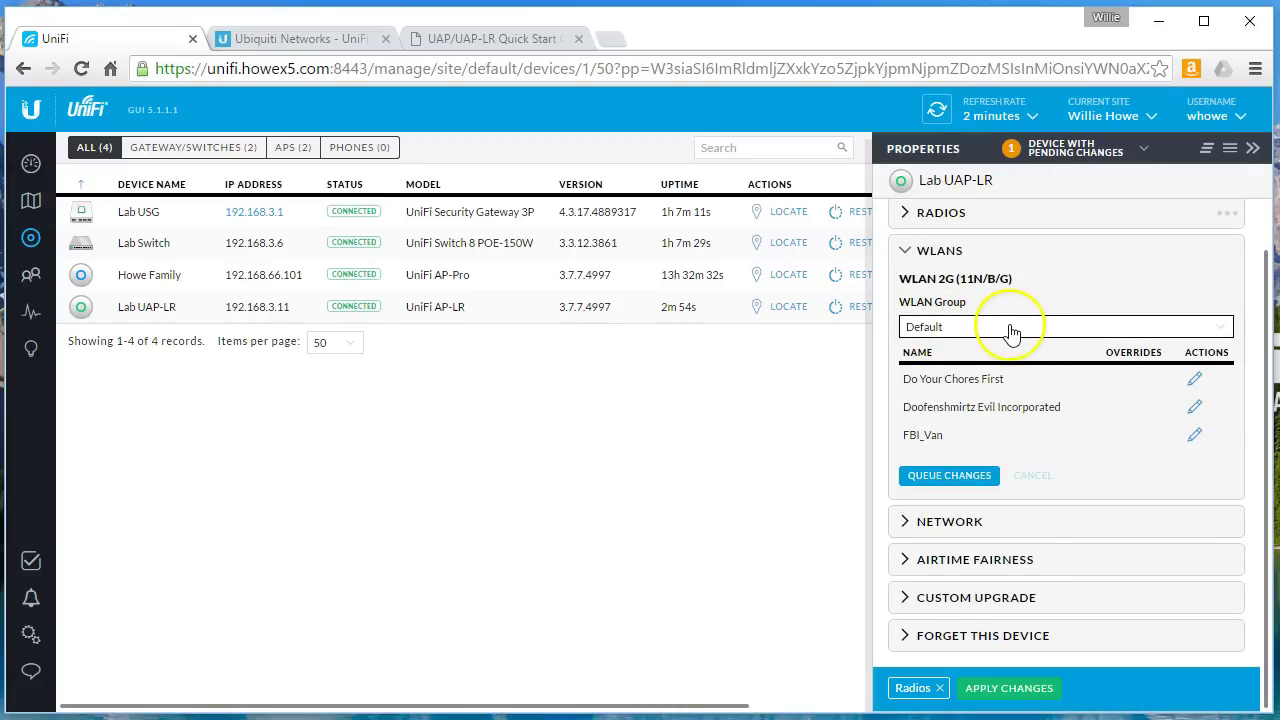
click(1041, 327)
click(1054, 324)
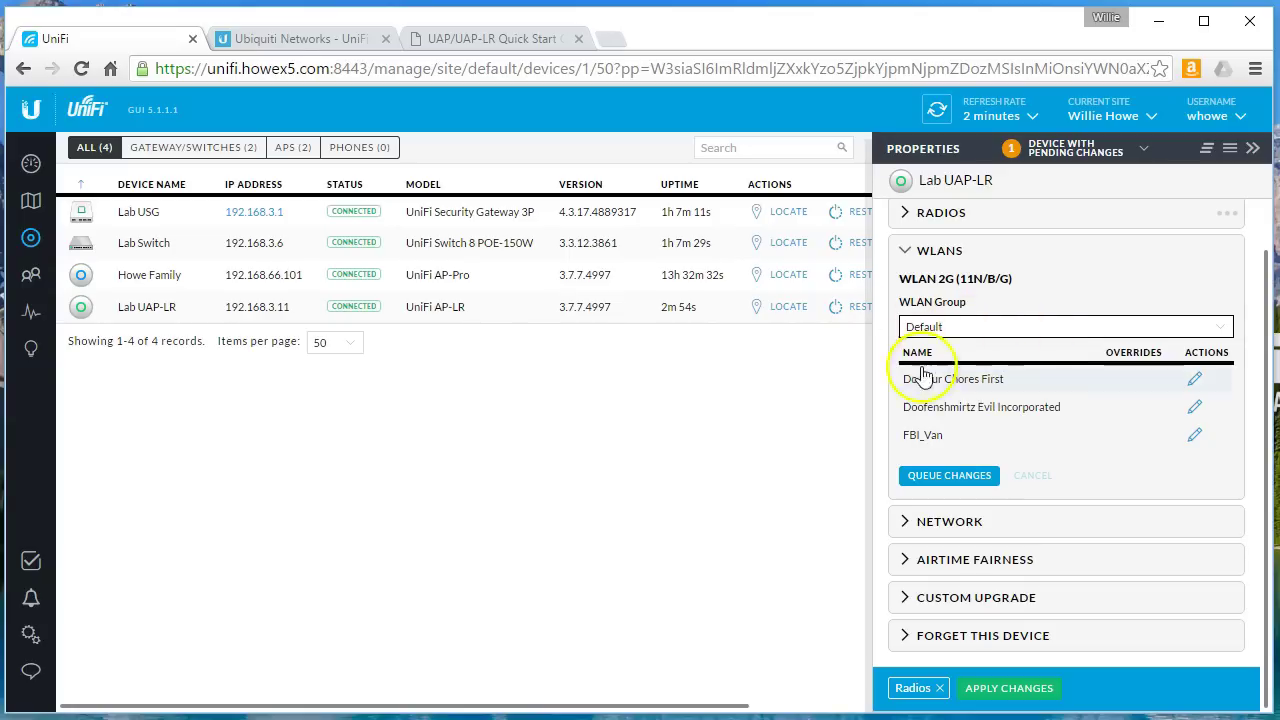
Step: Examine the Lab UAP-LR's network settings by viewing the Static IP fields, and return the IP configuration to Using DHCP
click(964, 522)
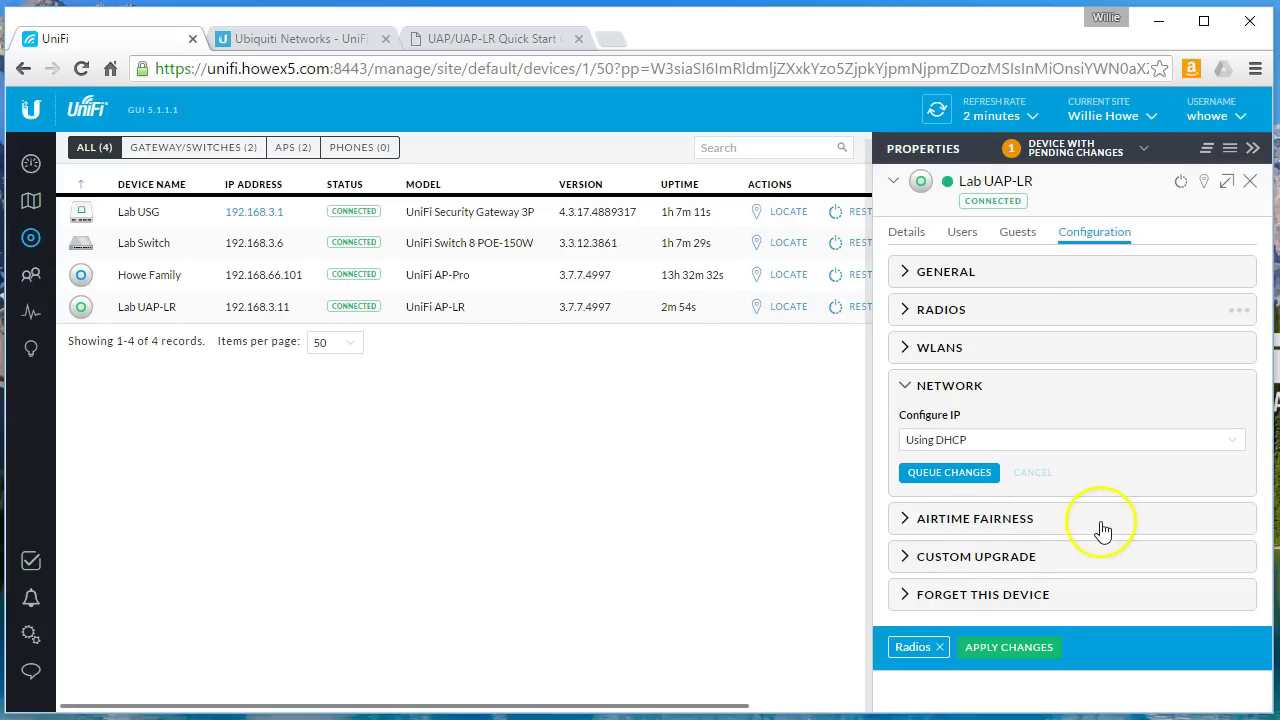
click(1238, 445)
click(1050, 473)
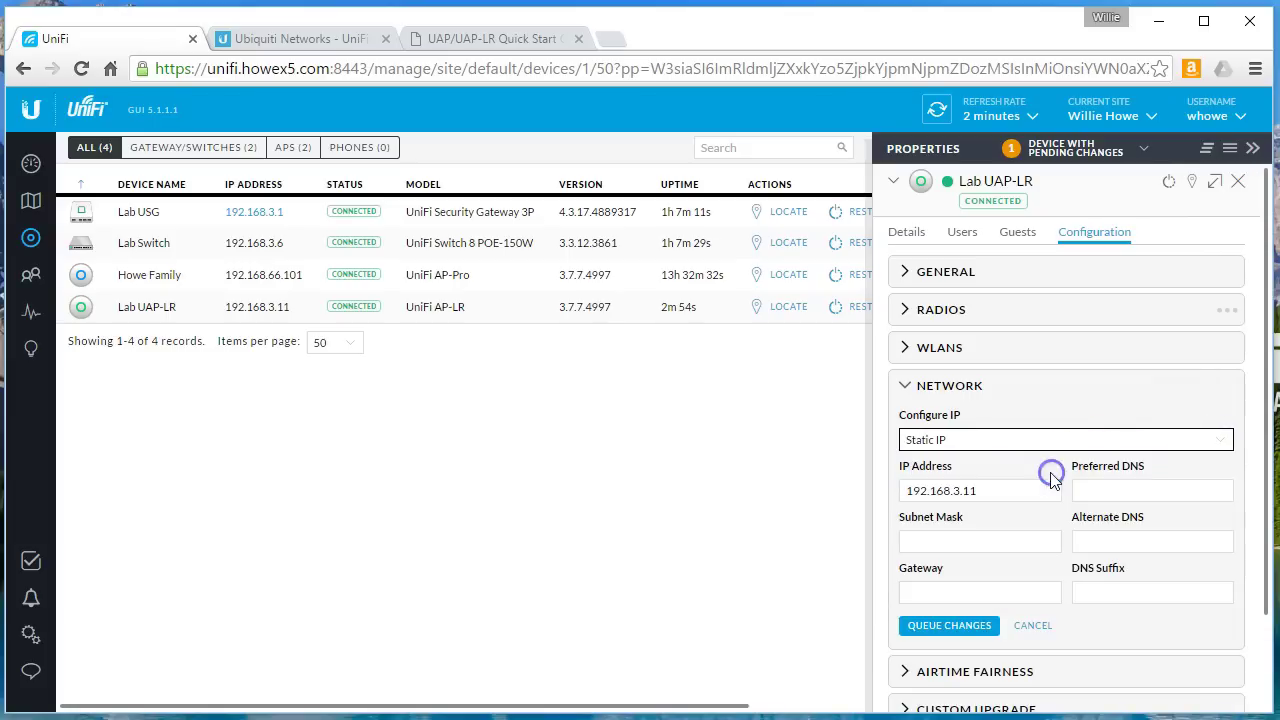
click(1218, 439)
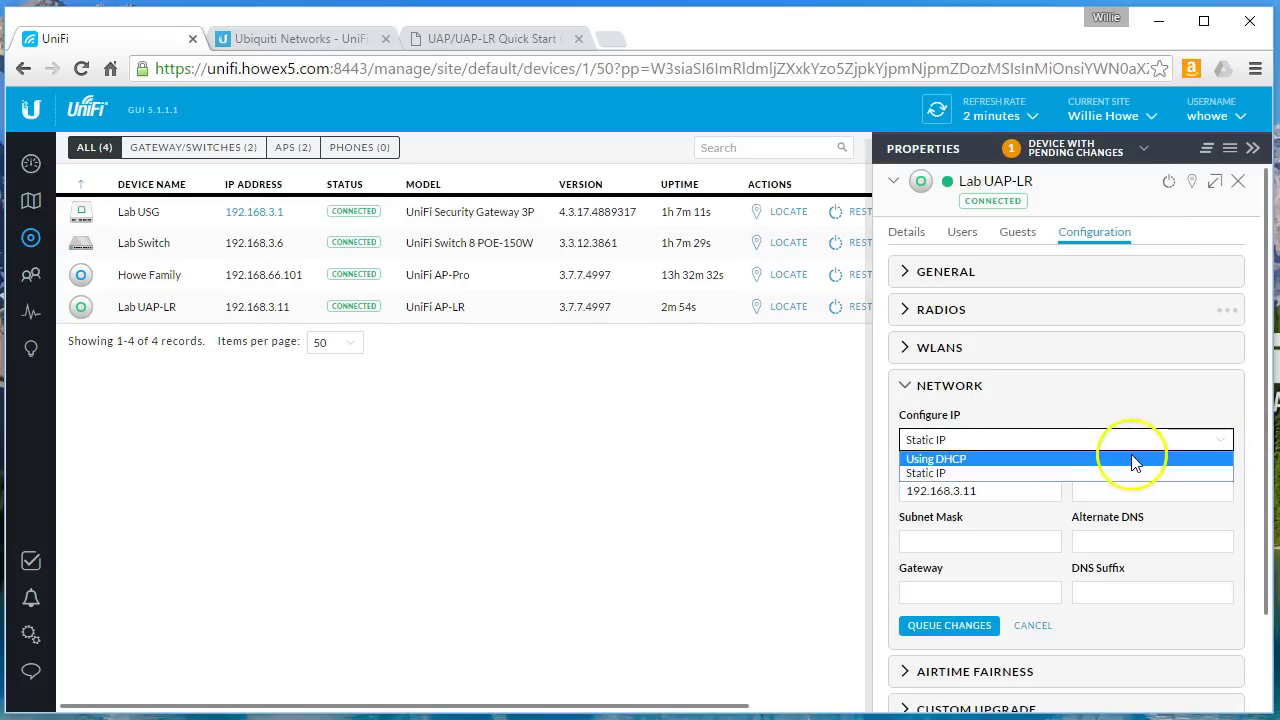
click(1134, 457)
click(907, 386)
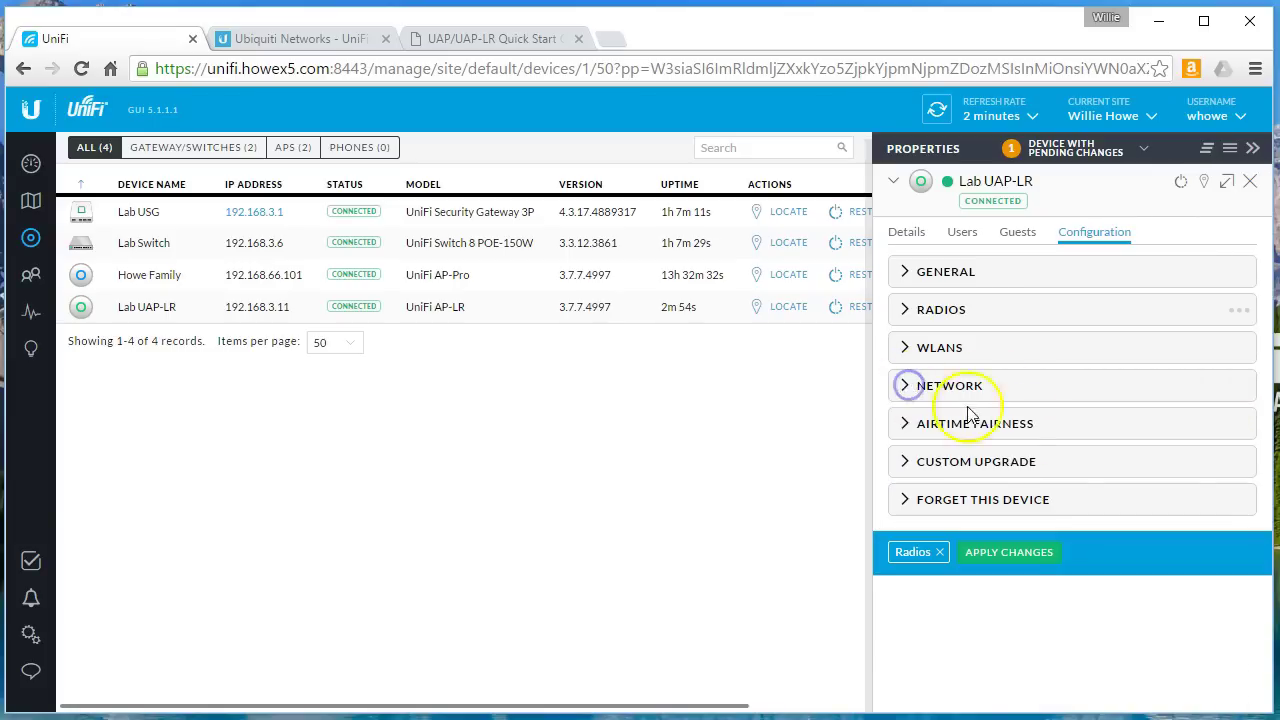
Step: Check the Lab UAP-LR's Airtime Fairness and Custom Upgrade sections, and apply the queued radio changes
click(970, 425)
click(960, 424)
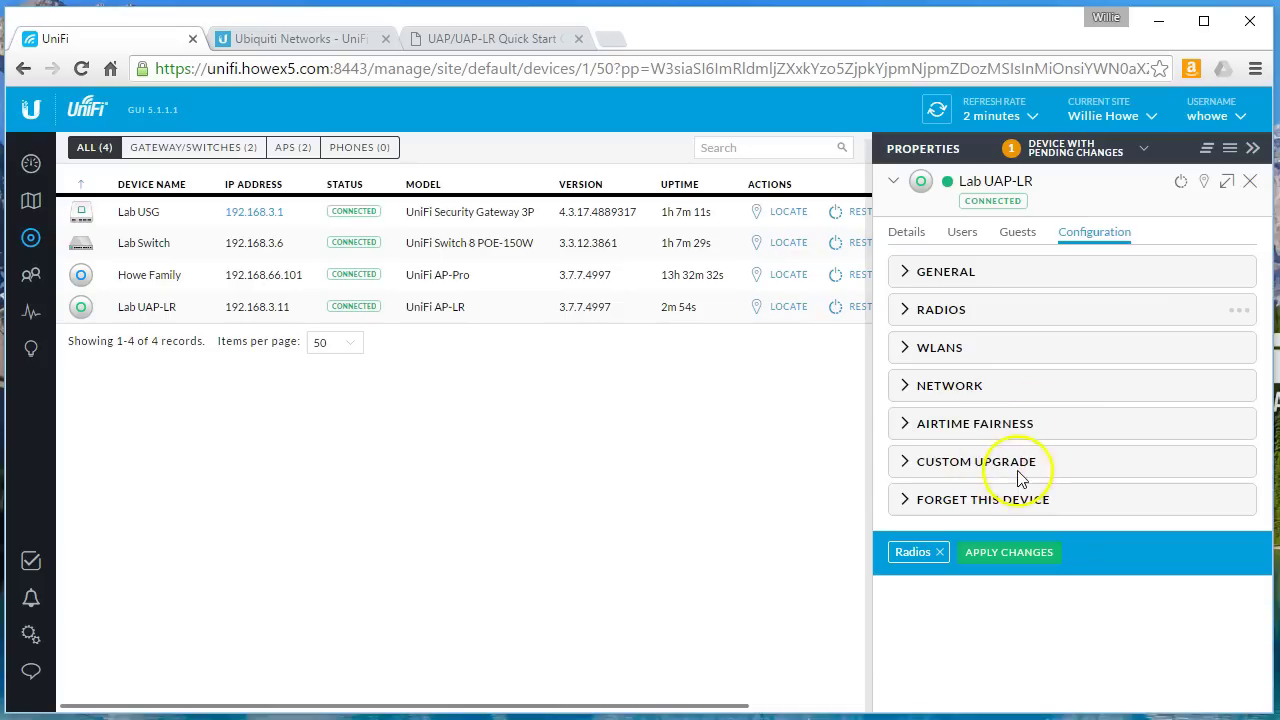
click(966, 468)
click(934, 461)
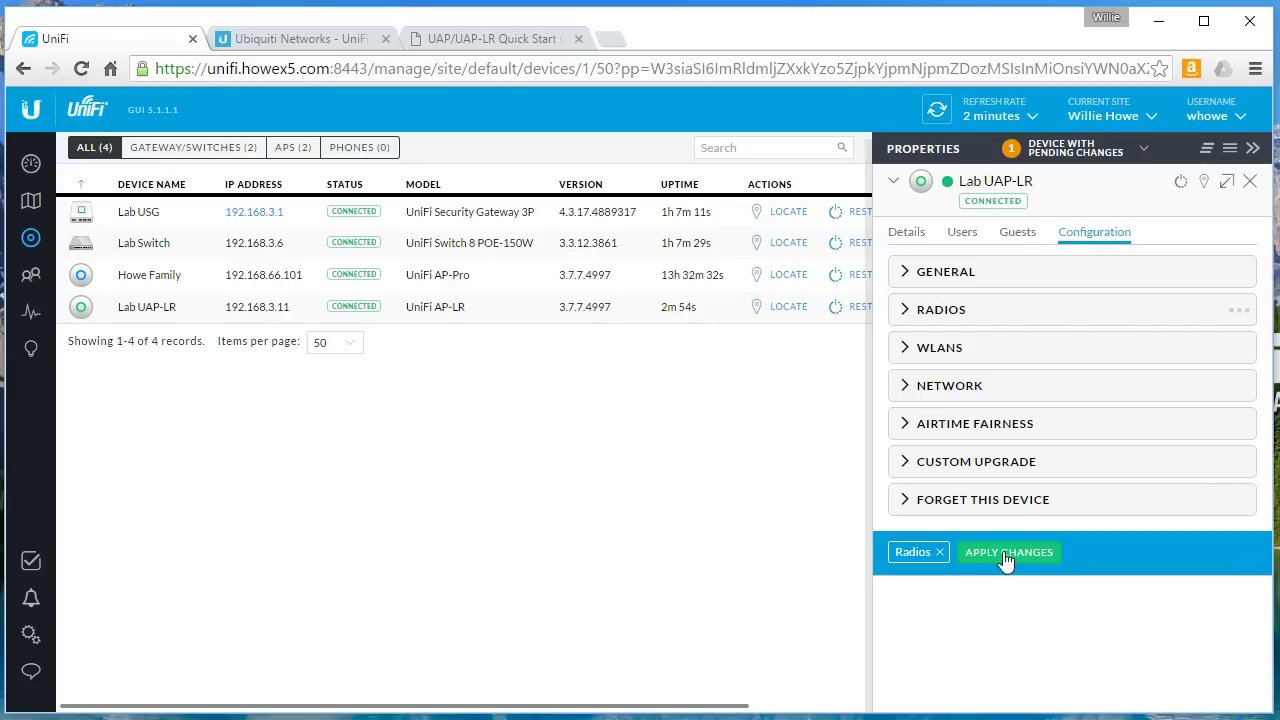
click(1005, 556)
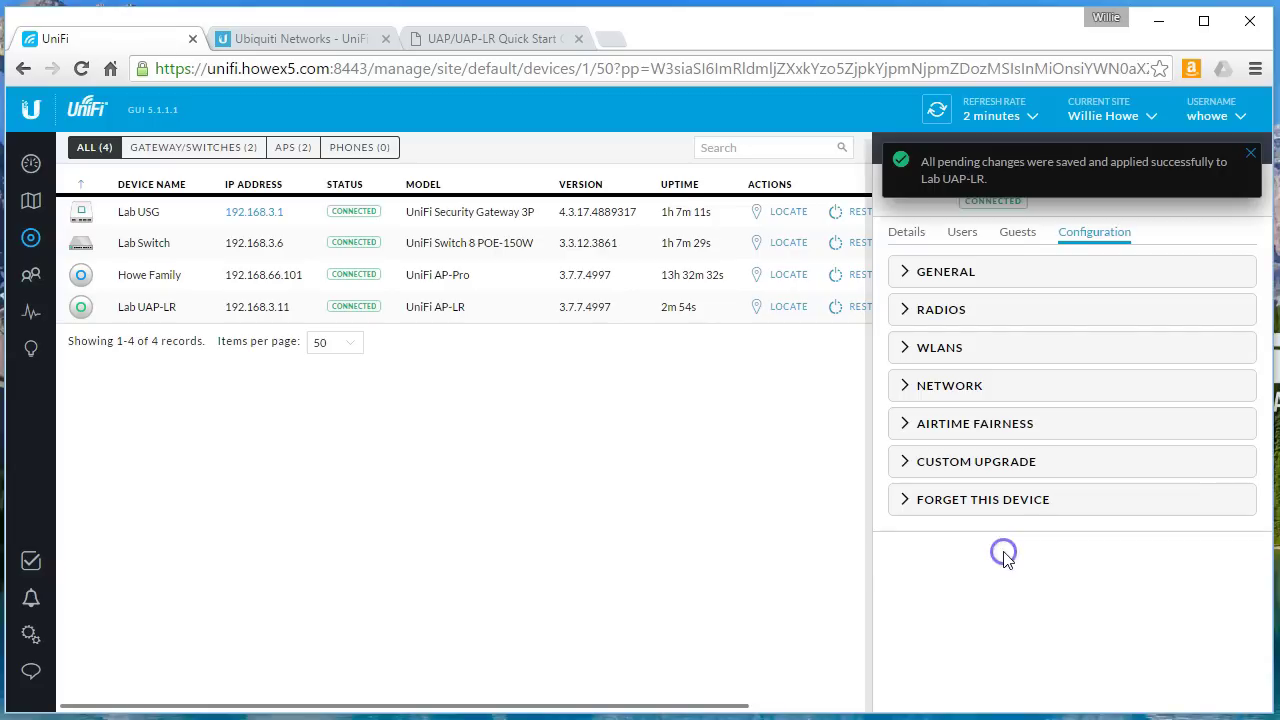
click(1255, 158)
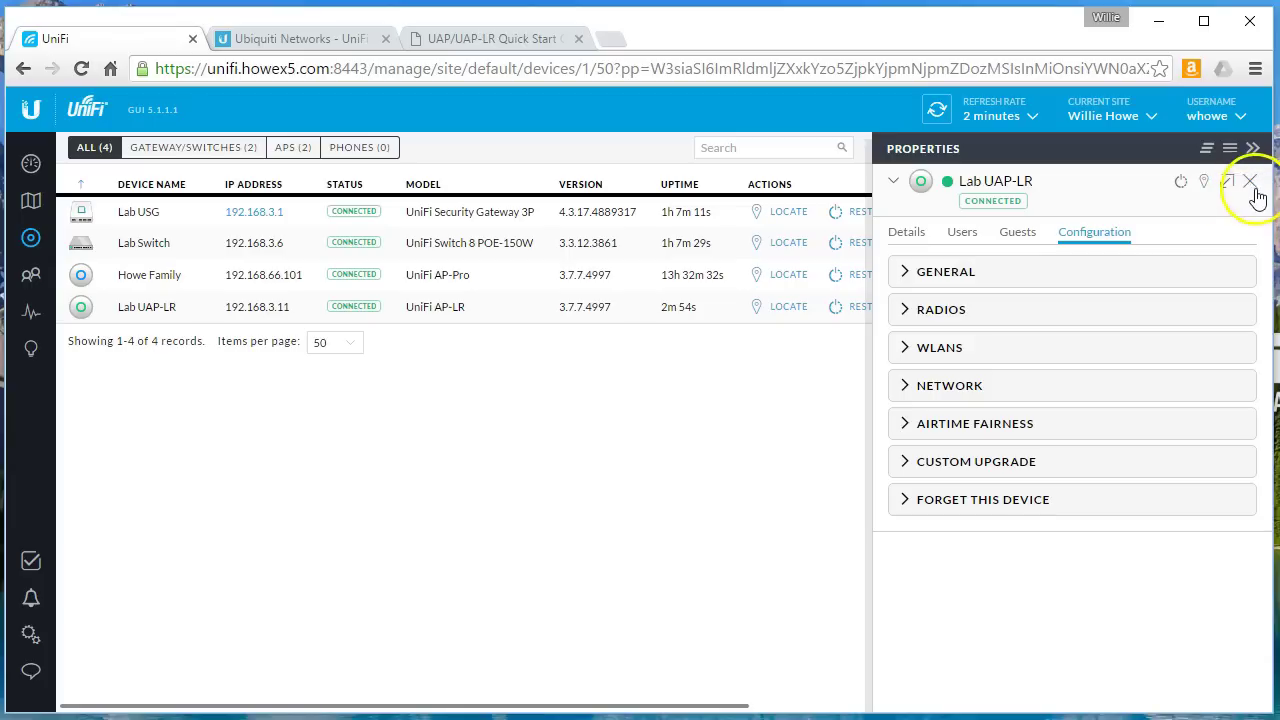
Step: View the Lab UAP-LR's users and the connected phone's properties, and close both property views
click(962, 234)
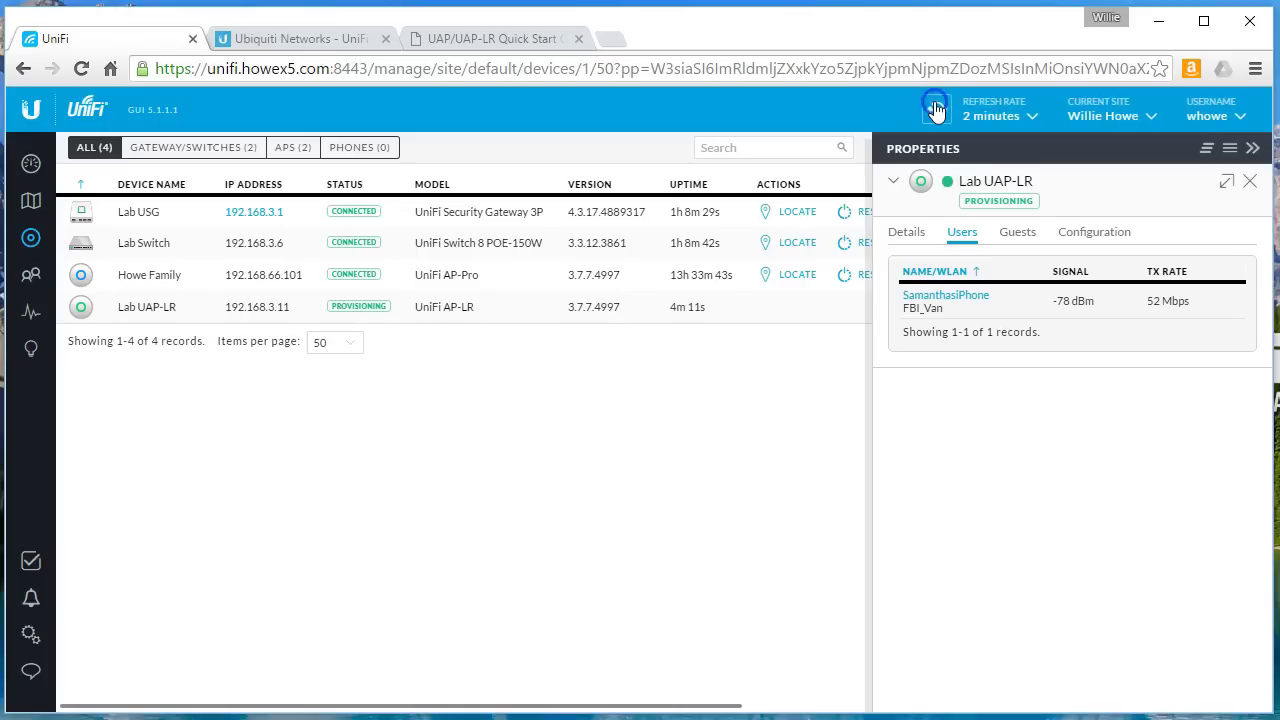
click(946, 295)
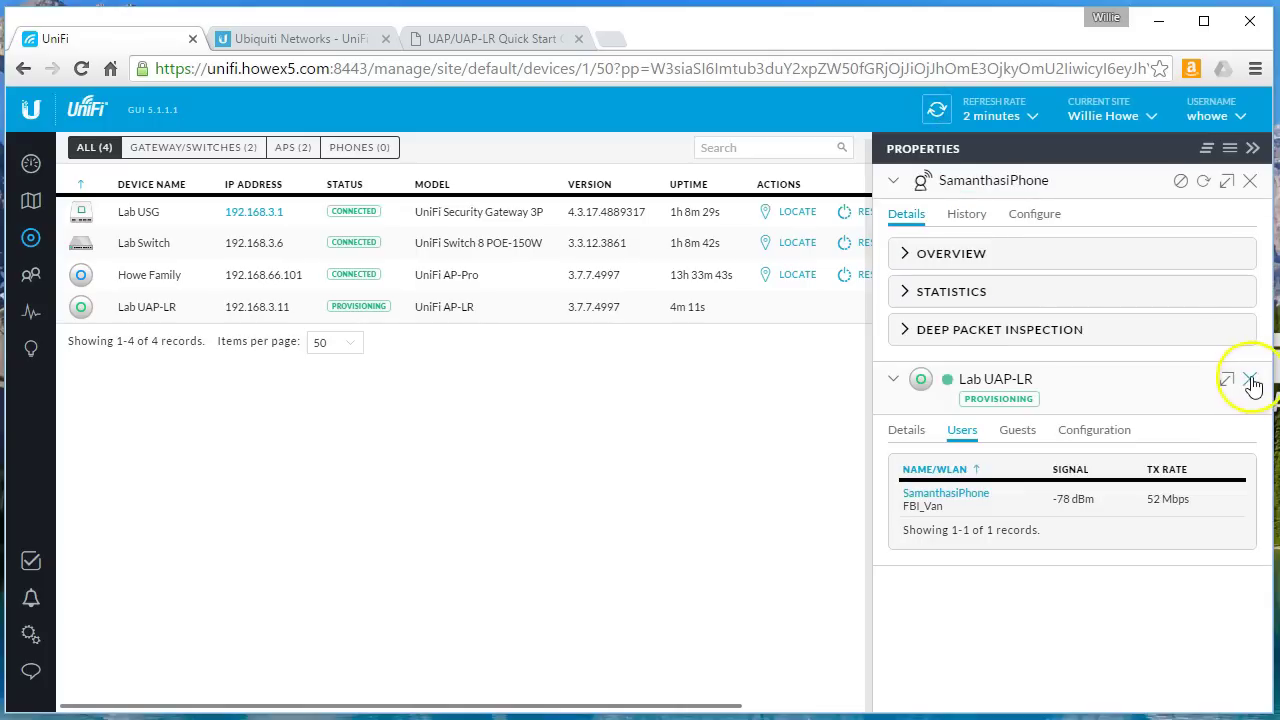
click(1249, 383)
click(1250, 184)
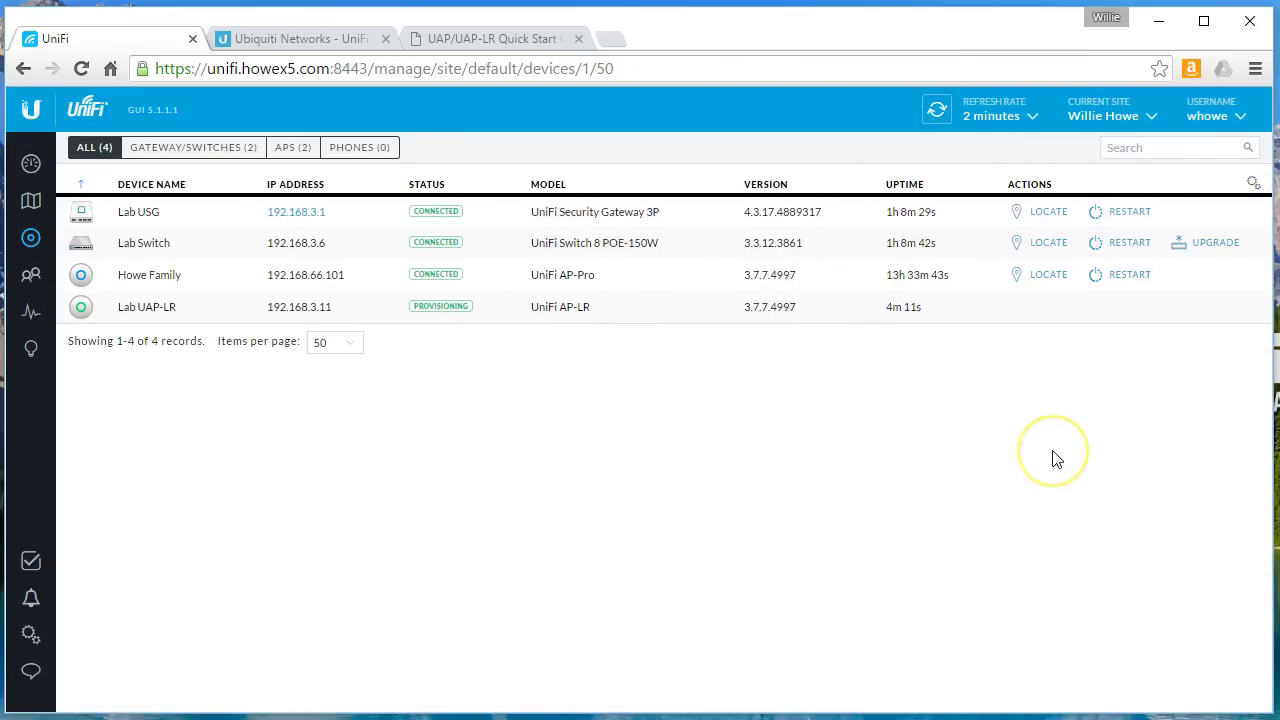